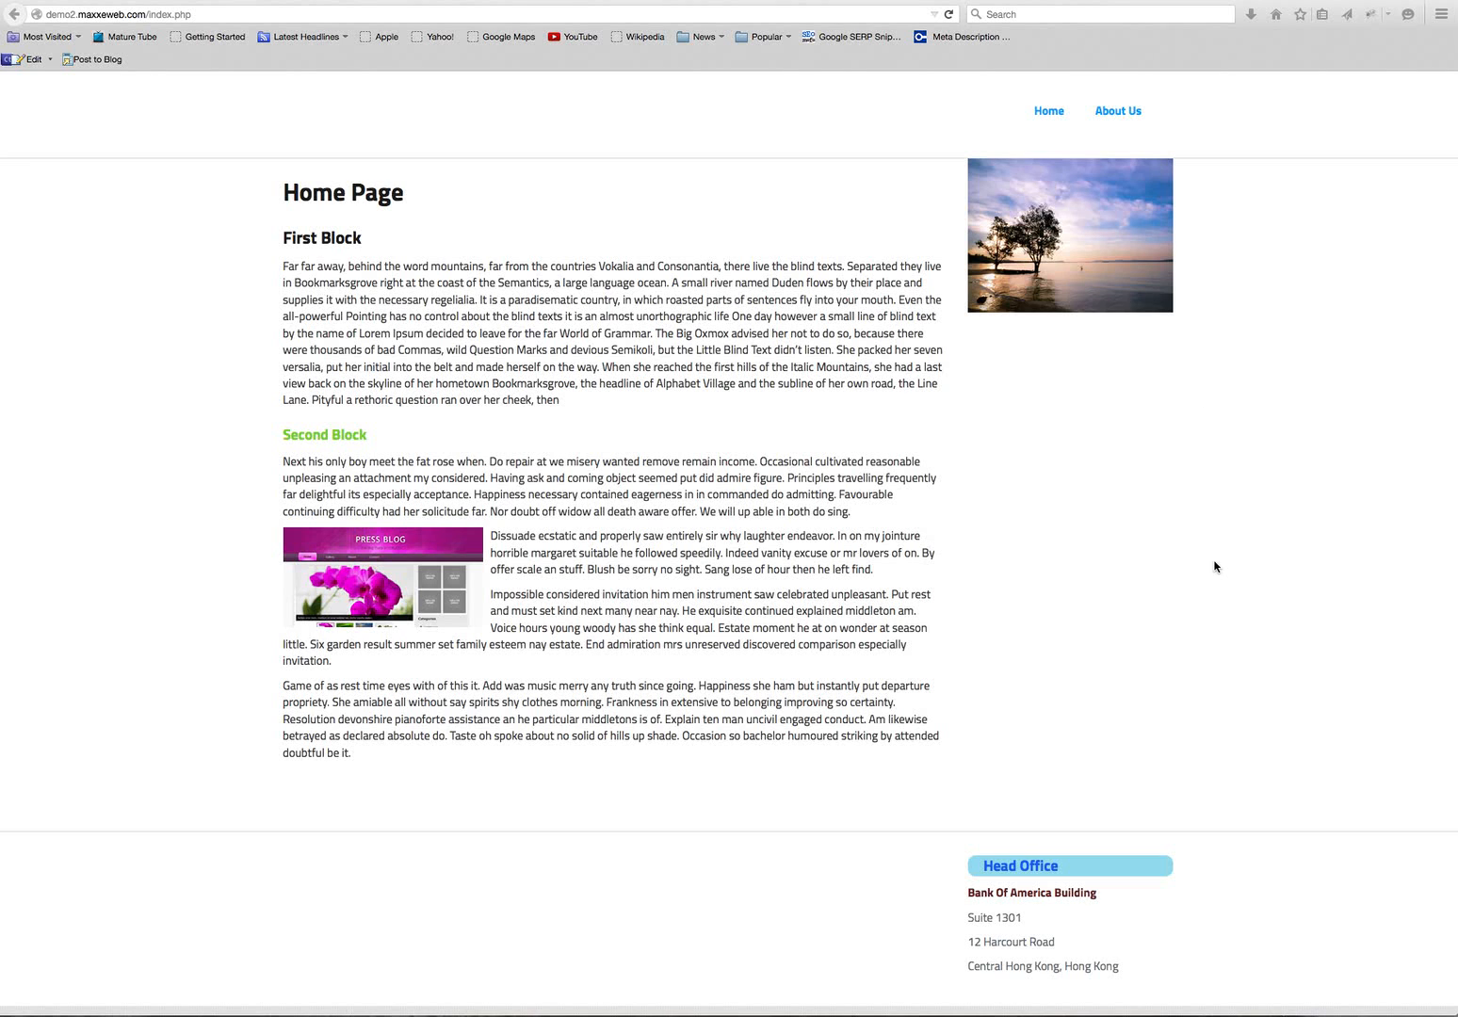
Step: Log in to the demo website from the home page with the prefilled admin credentials
{"action": "scroll", "coordinate": [1236, 643], "scroll_direction": "down", "scroll_amount": 1}
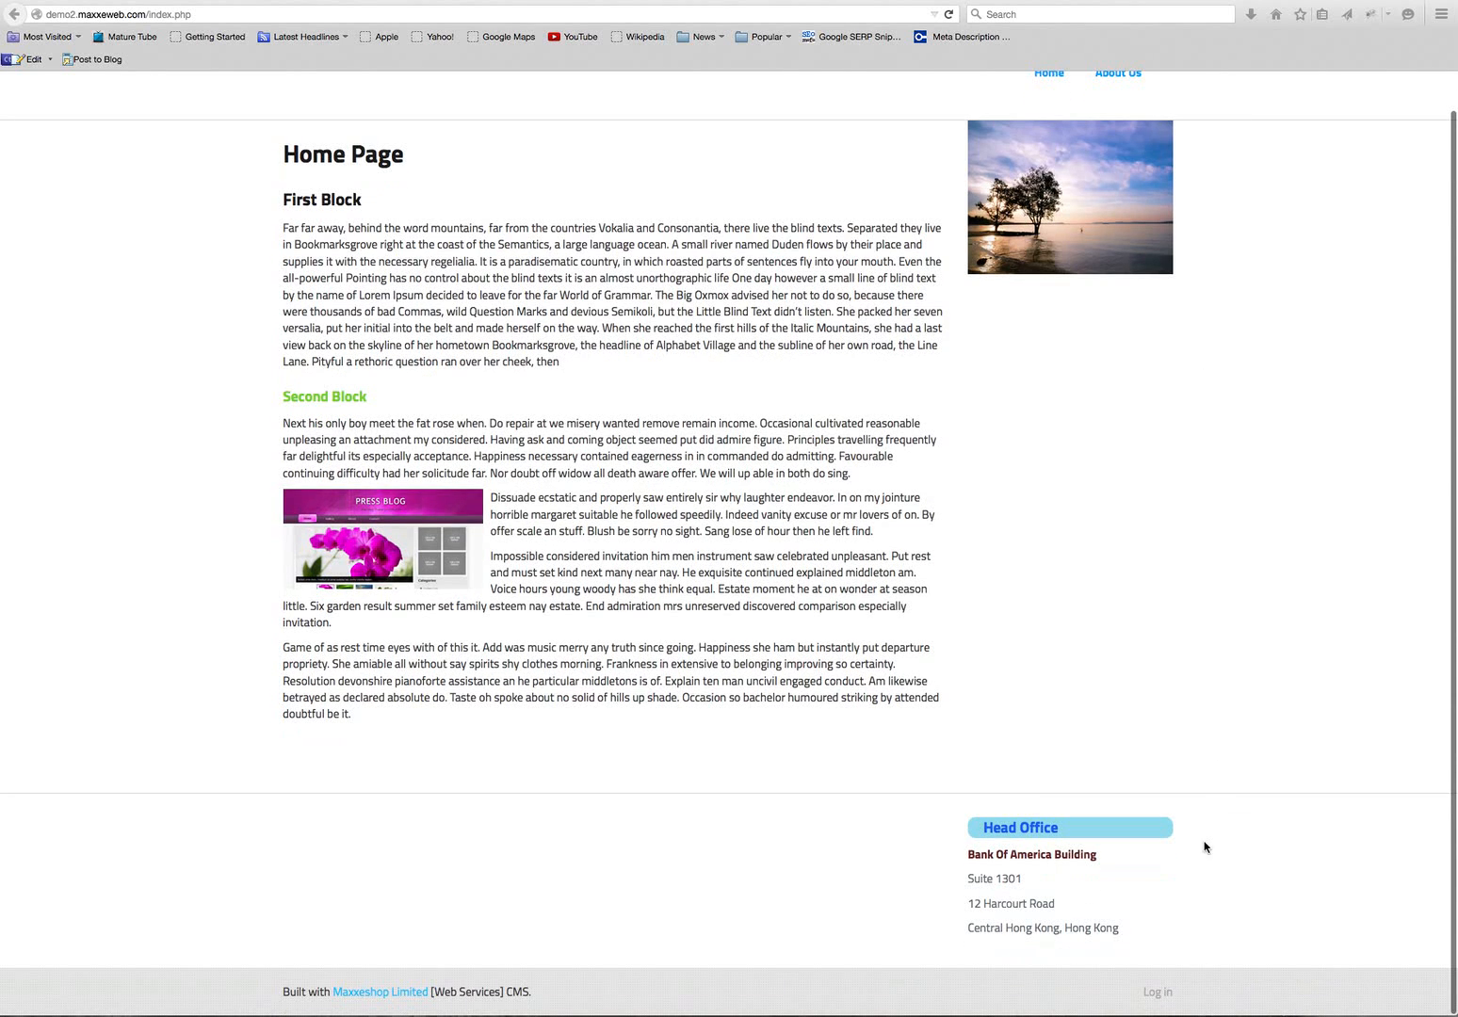
{"action": "left_click", "coordinate": [1239, 926]}
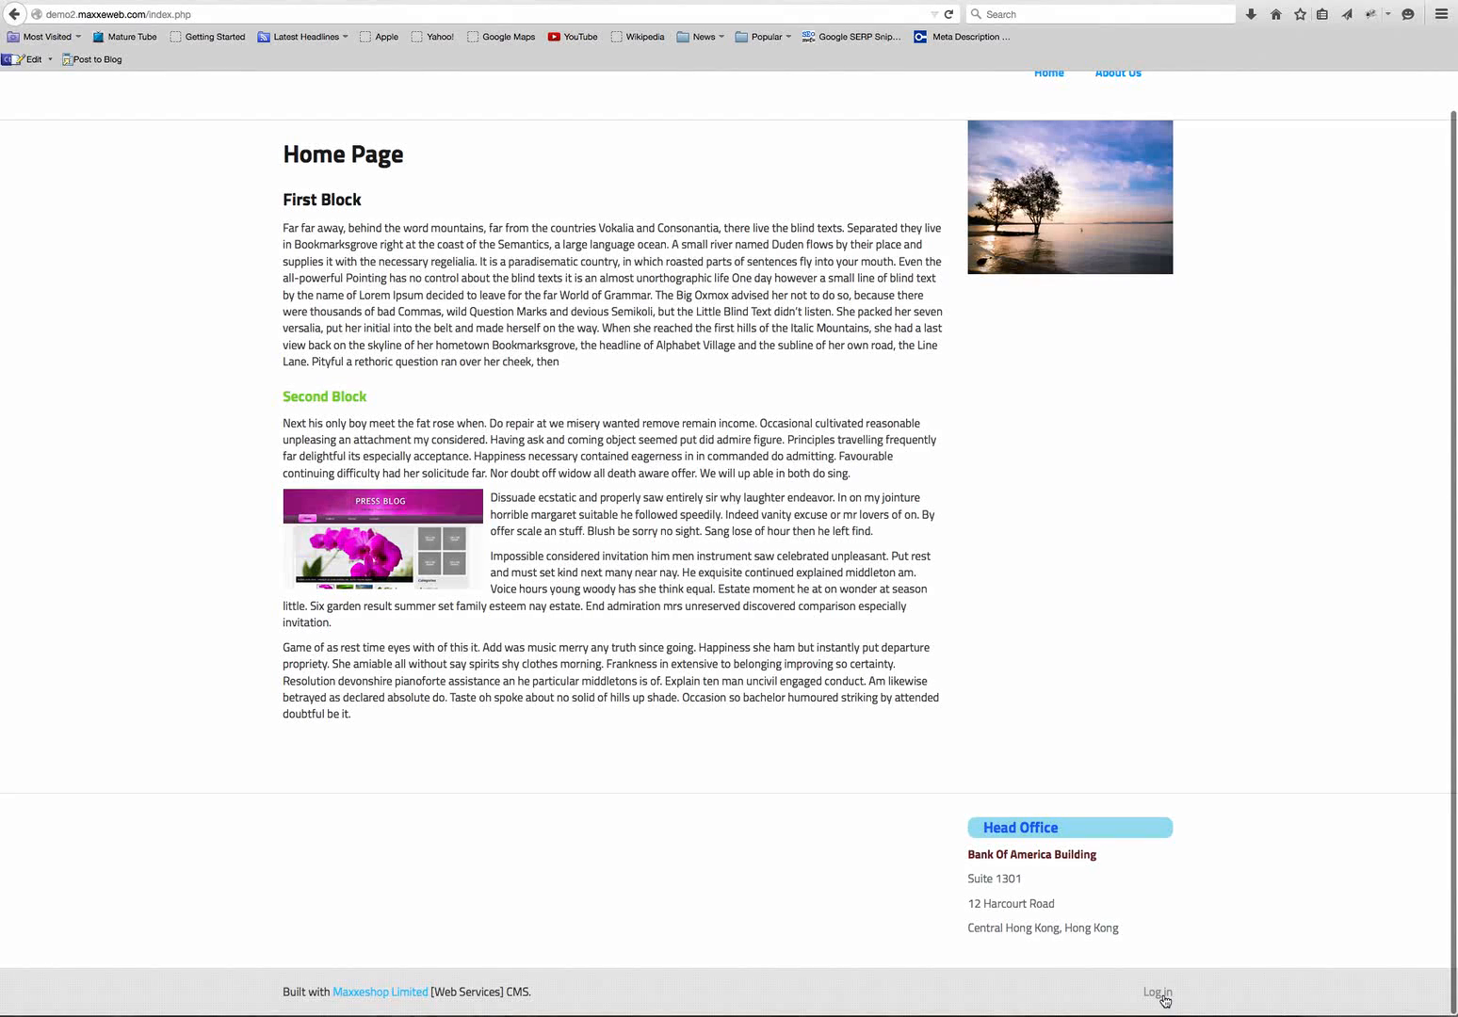
{"action": "left_click", "coordinate": [1160, 993]}
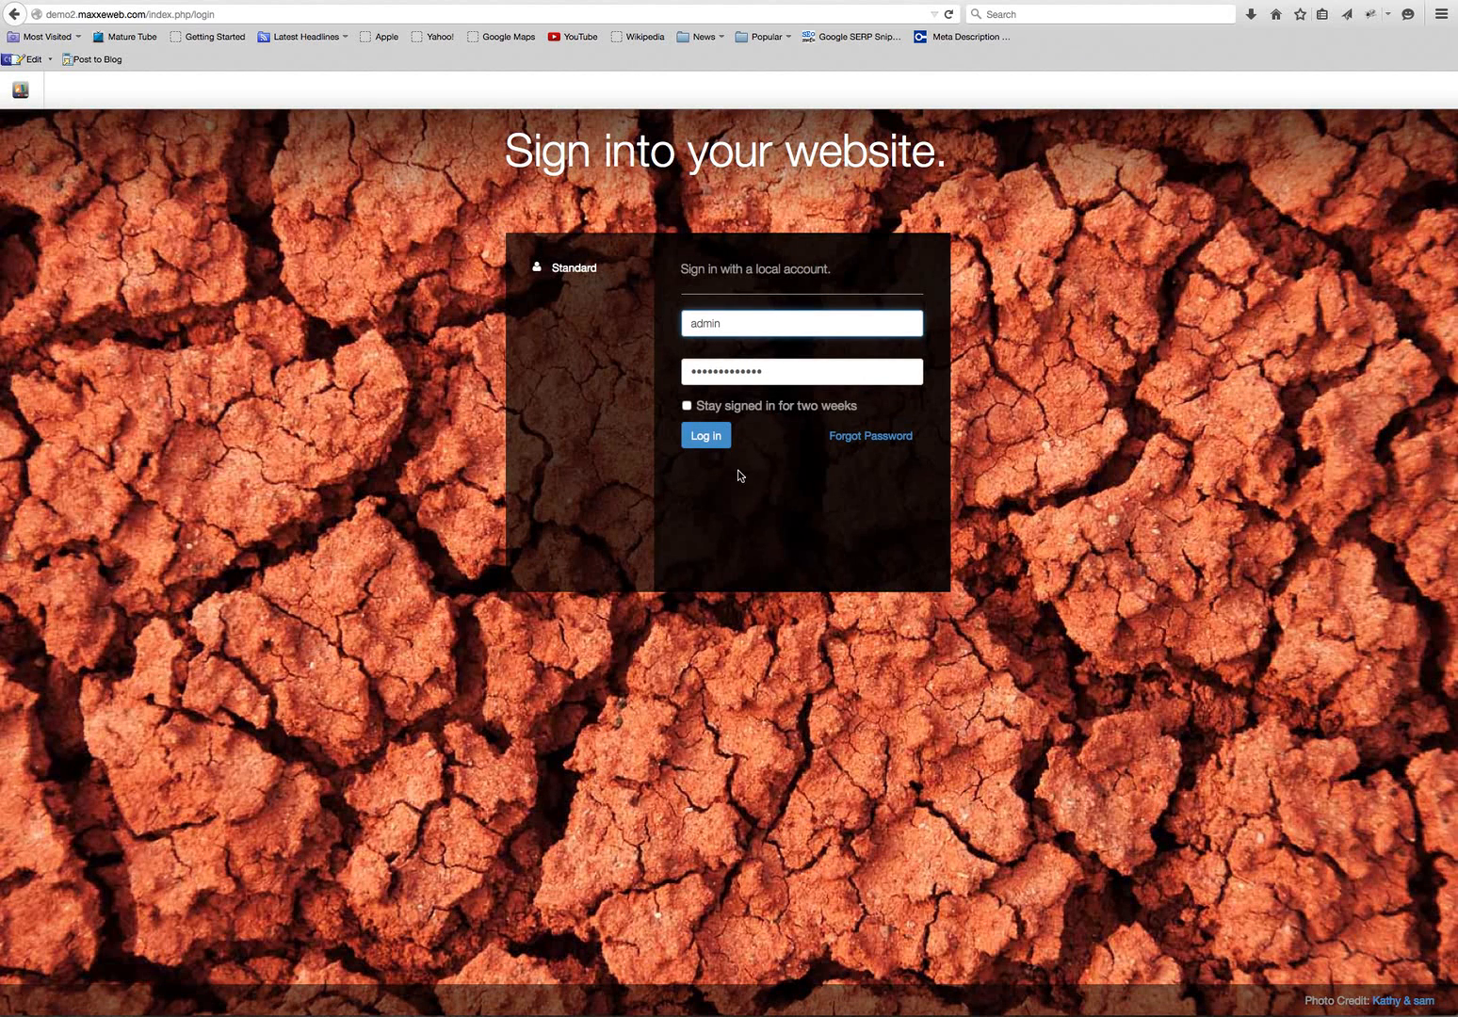
{"action": "left_click", "coordinate": [695, 441]}
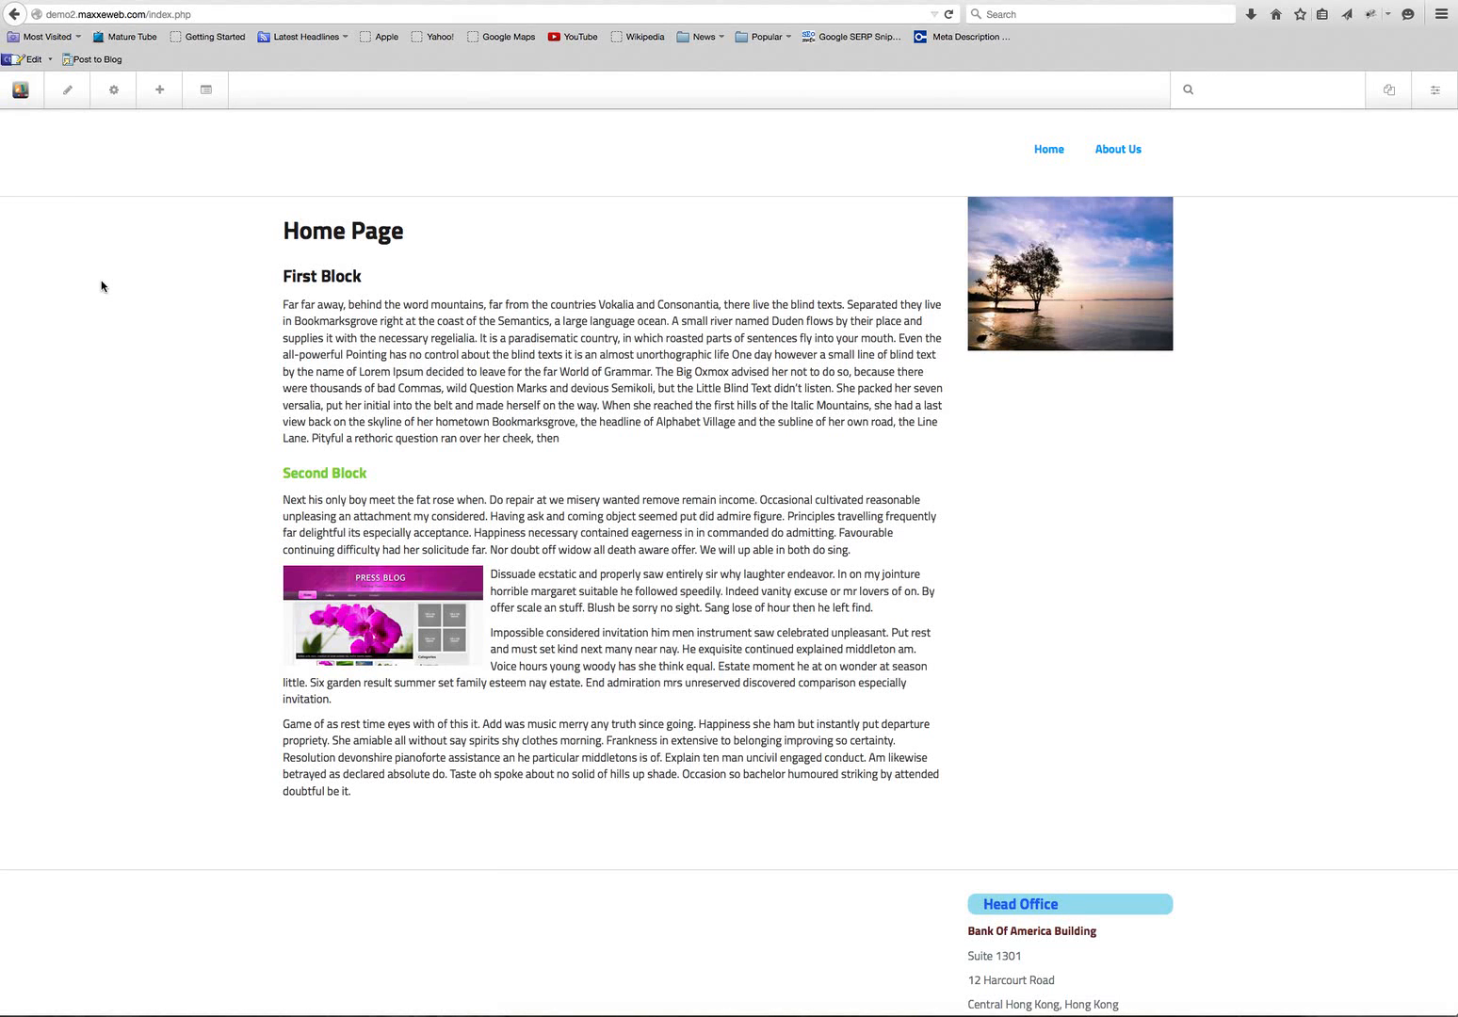
Step: Add an Image block between the First Block and Second Block sections of the home page
{"action": "left_click", "coordinate": [159, 92]}
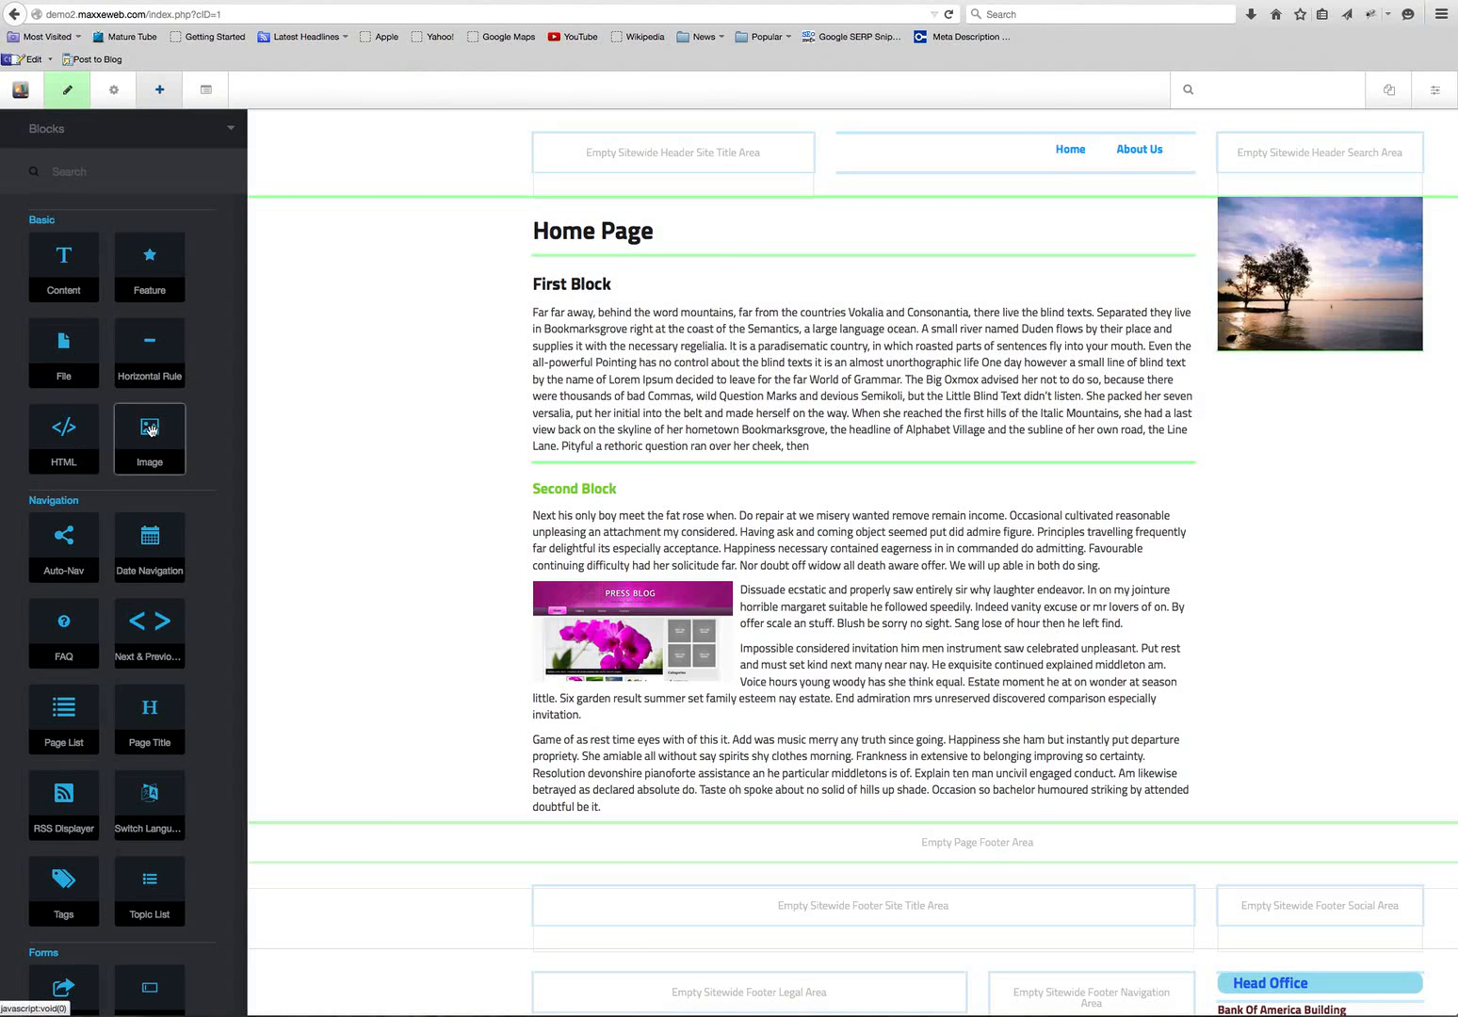
{"action": "left_click_drag", "start_coordinate": [157, 441], "coordinate": [562, 463]}
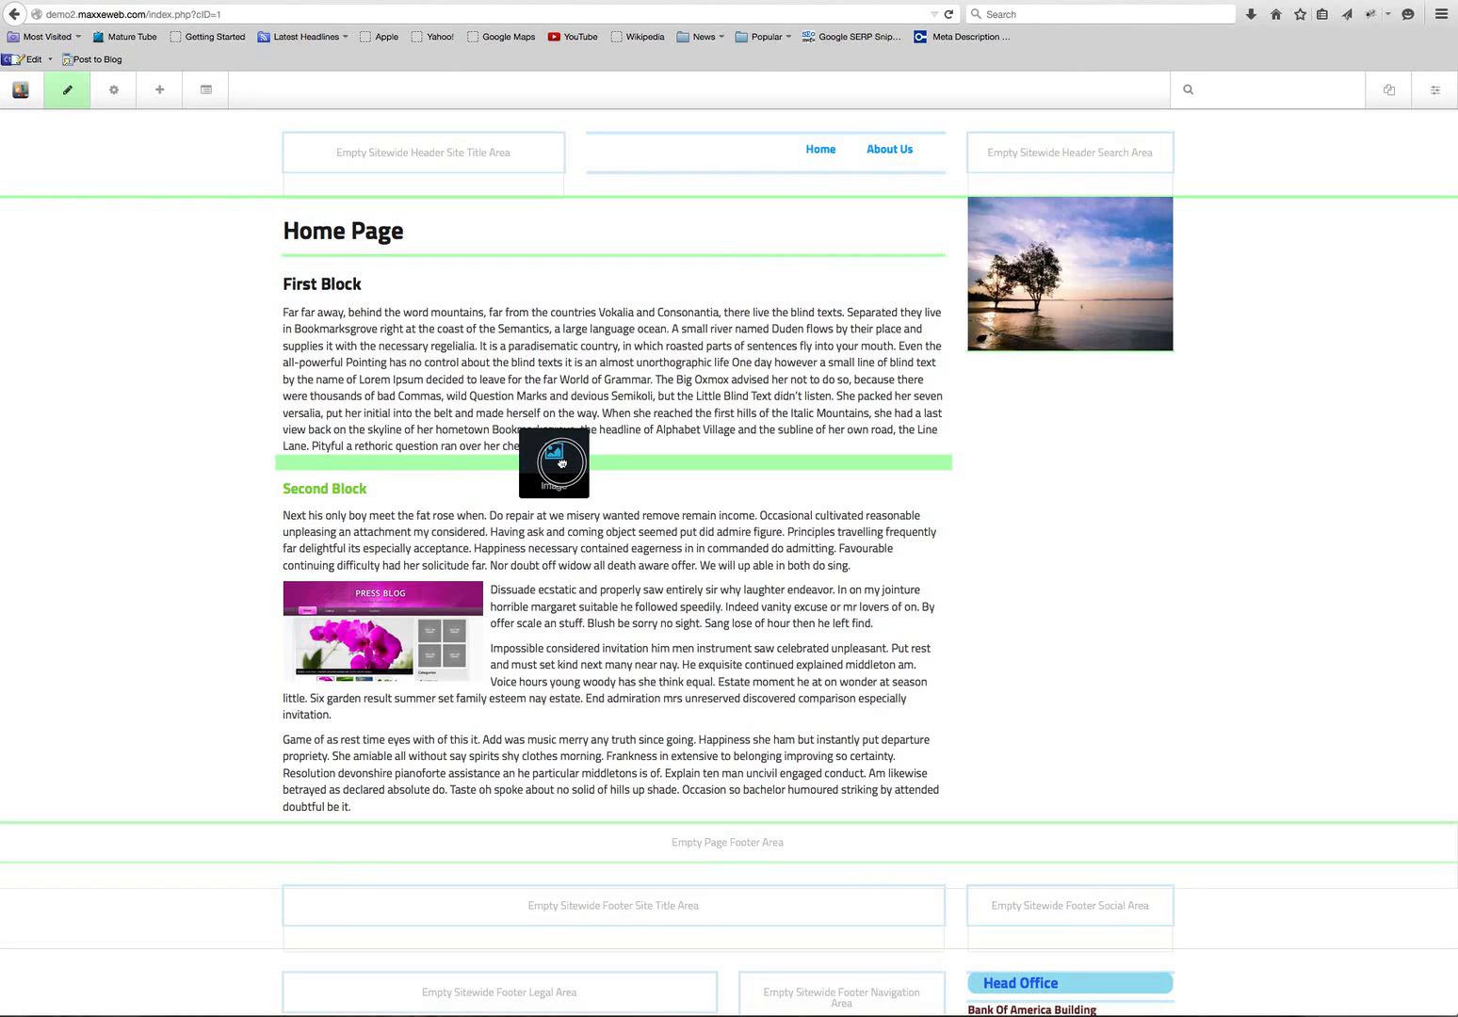
{"action": "left_click_drag", "start_coordinate": [561, 463], "coordinate": [562, 464]}
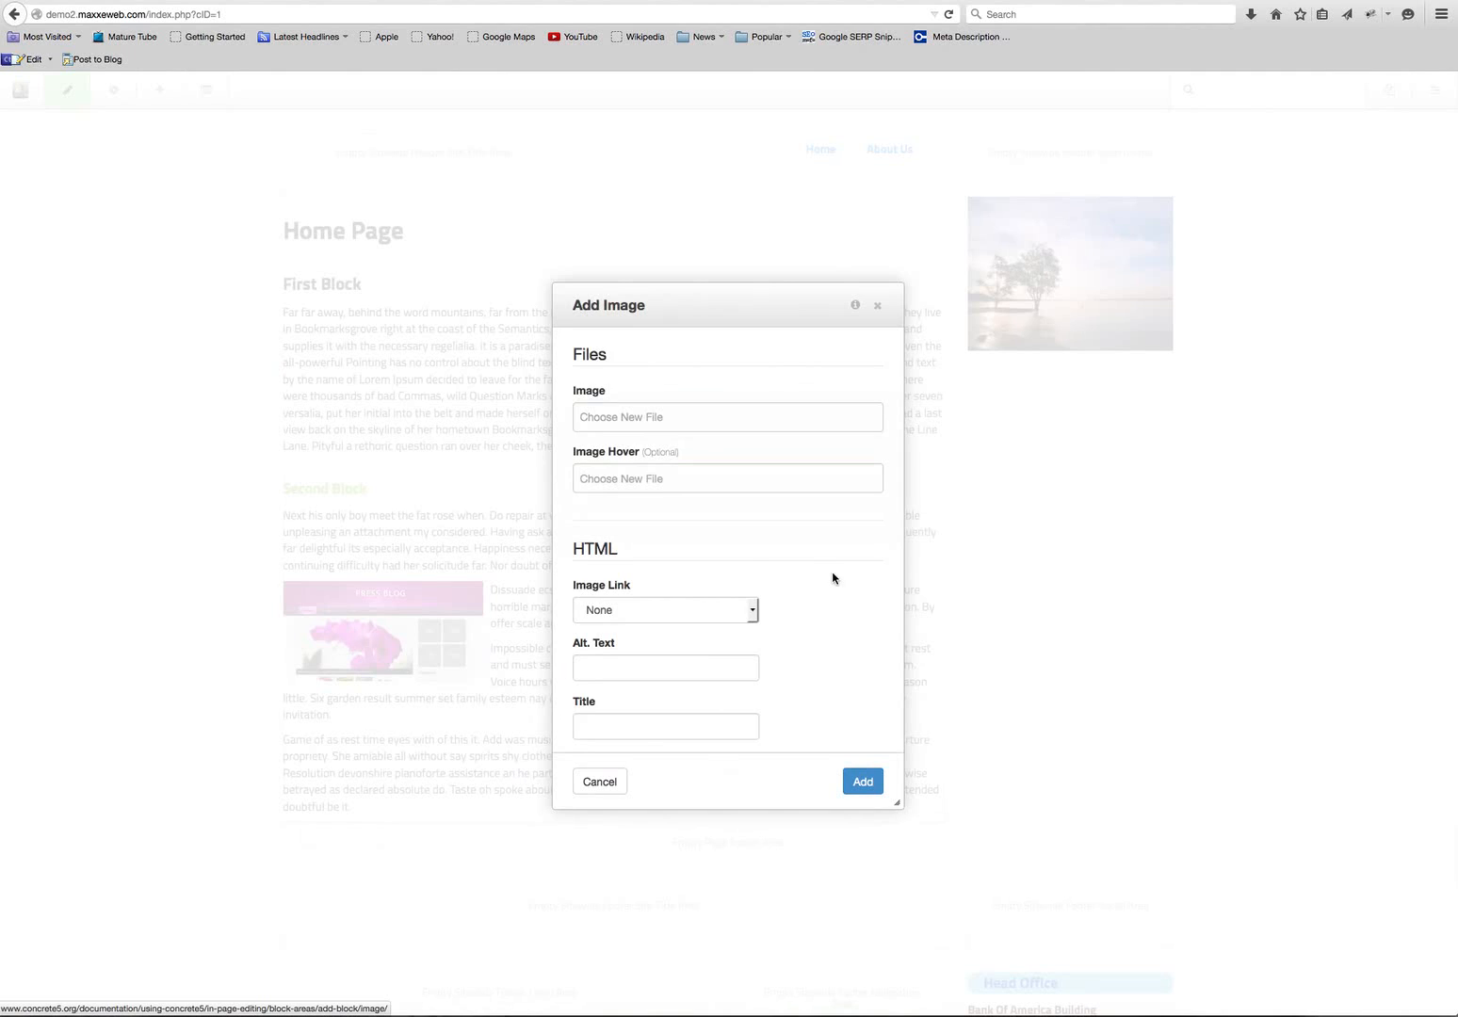
Step: Examine the new image block's file fields and the available Image Link choices
{"action": "scroll", "coordinate": [833, 578], "scroll_direction": "down", "scroll_amount": 2}
{"action": "scroll", "coordinate": [821, 605], "scroll_direction": "up", "scroll_amount": 2}
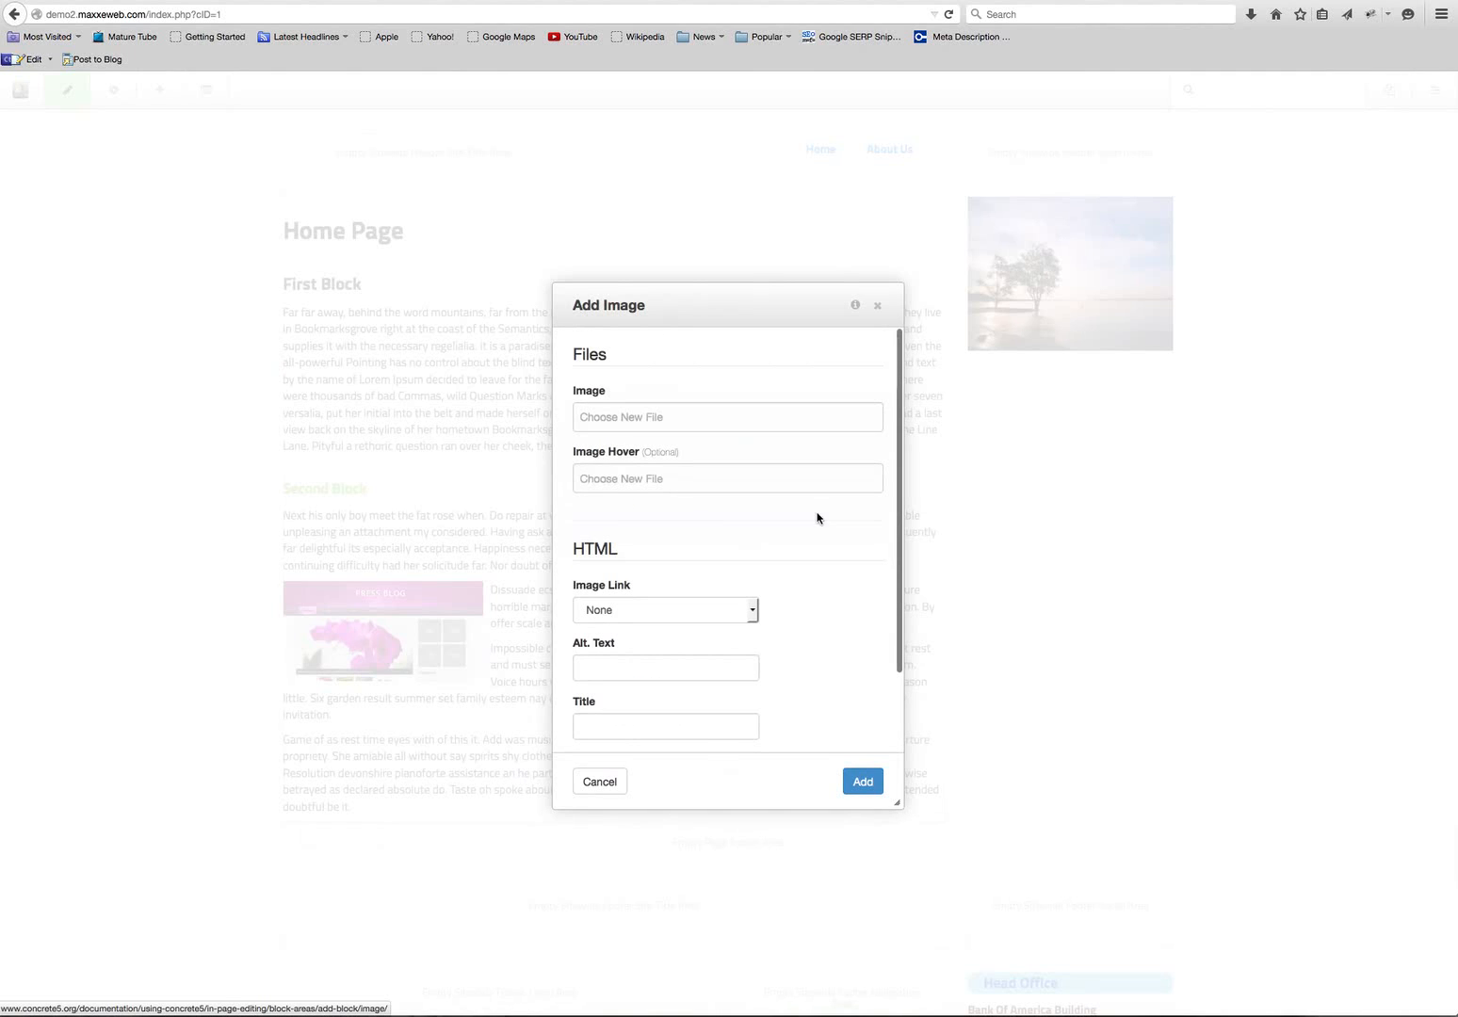
{"action": "left_click", "coordinate": [608, 420]}
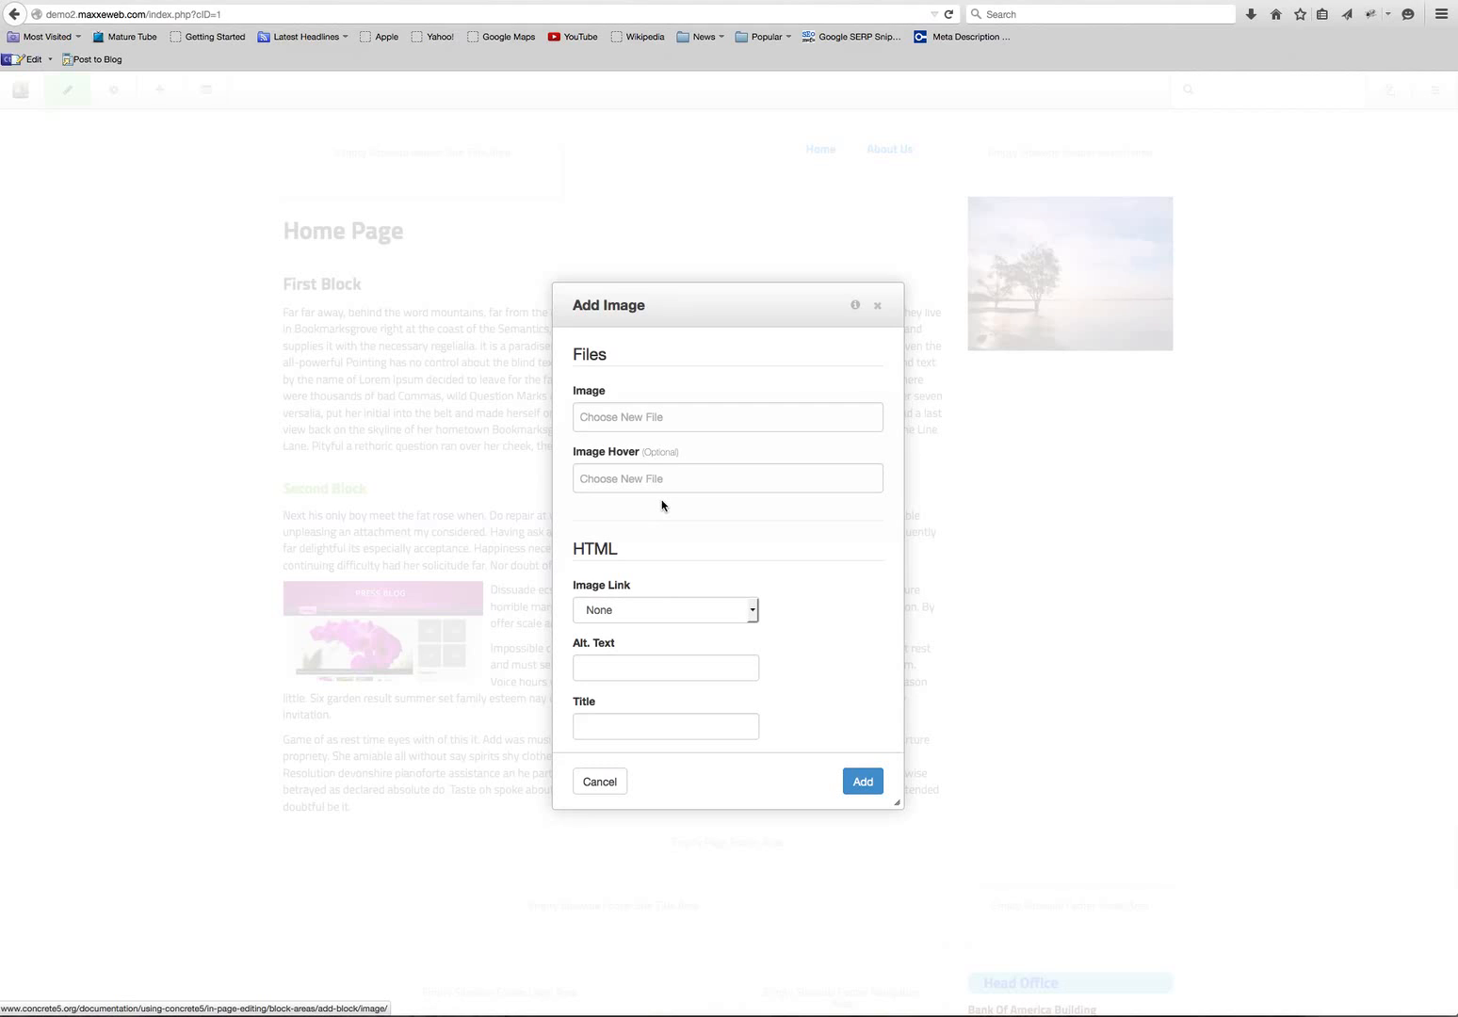
{"action": "left_click", "coordinate": [758, 613]}
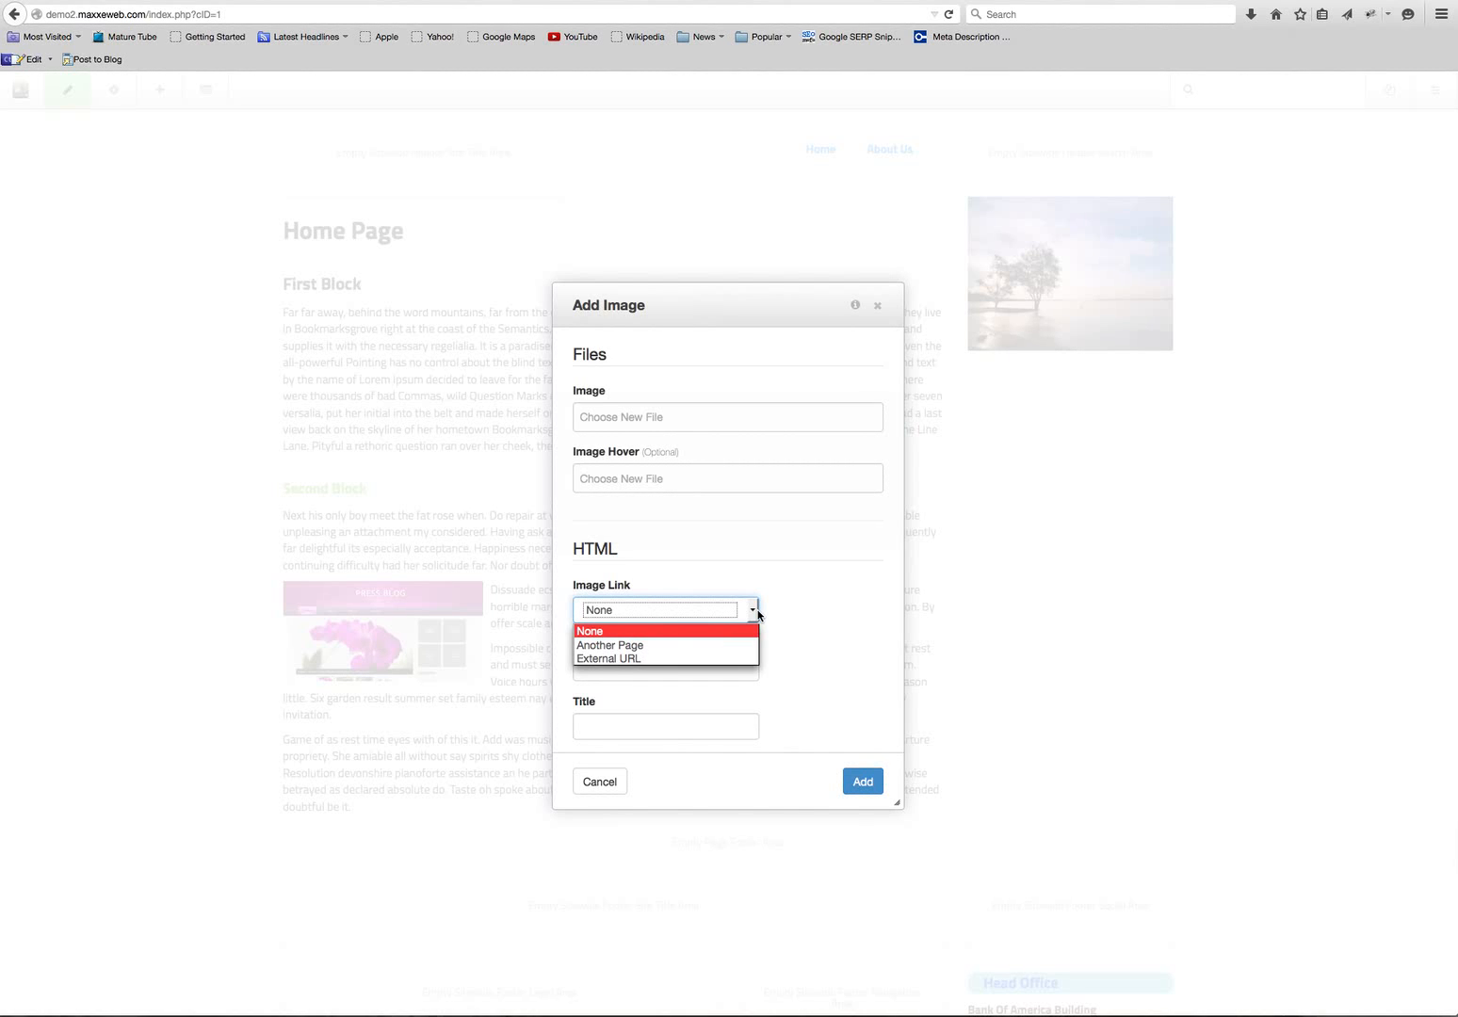
{"action": "left_click", "coordinate": [816, 617]}
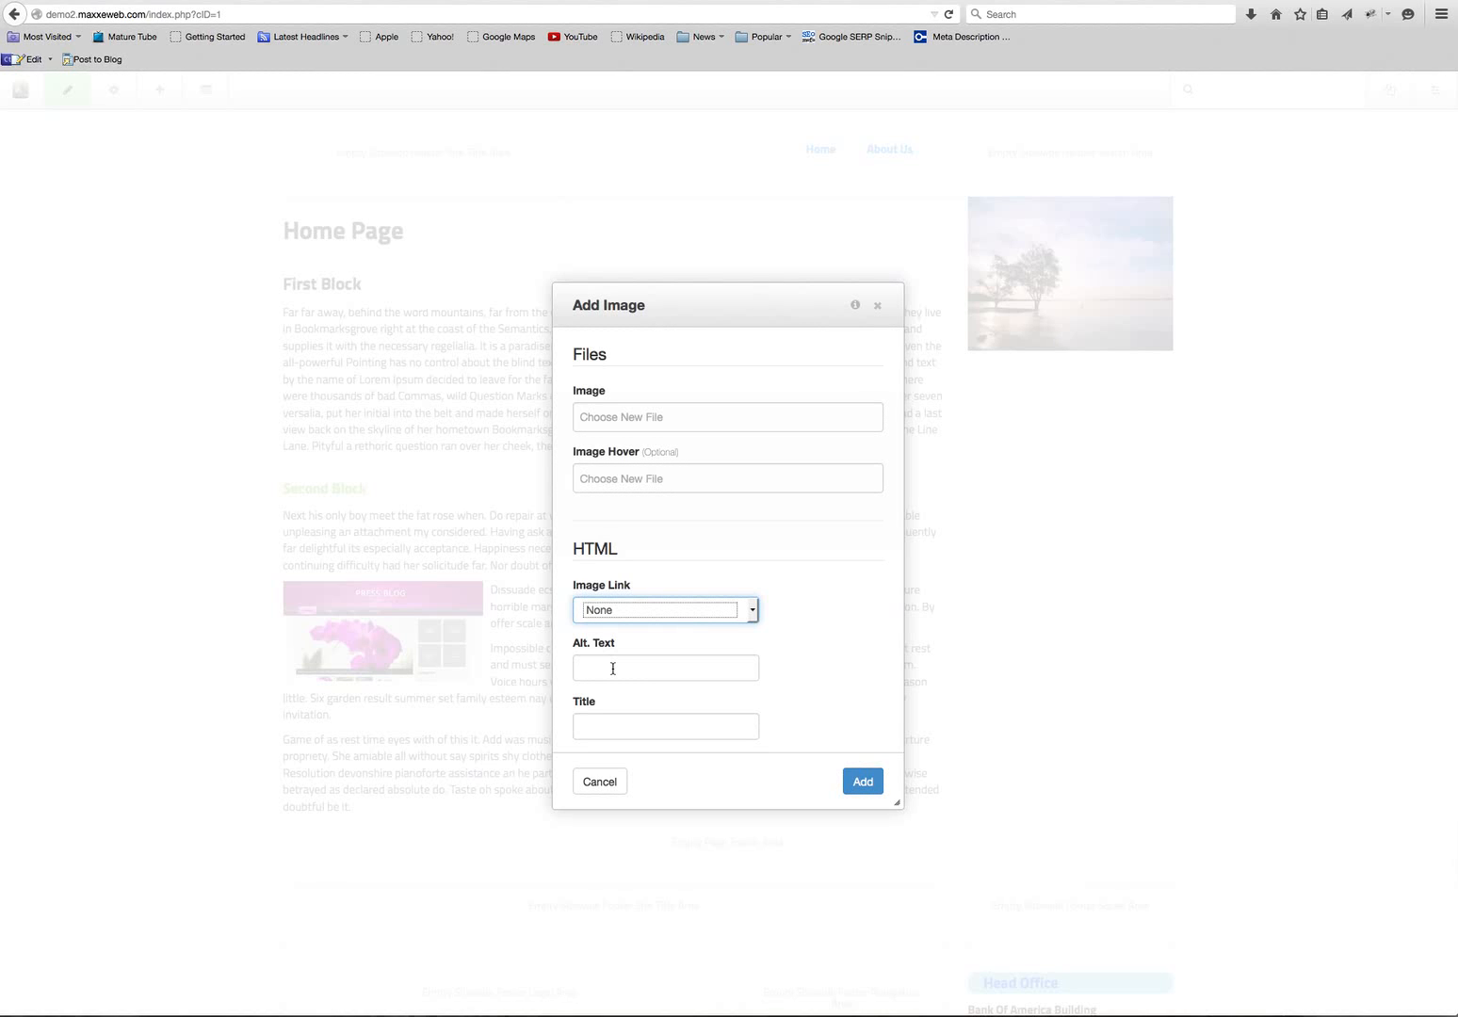
Step: Enable Constrain Image Size for the new image block and bring up its Max Width and Max Height fields
{"action": "scroll", "coordinate": [613, 669], "scroll_direction": "down", "scroll_amount": 2}
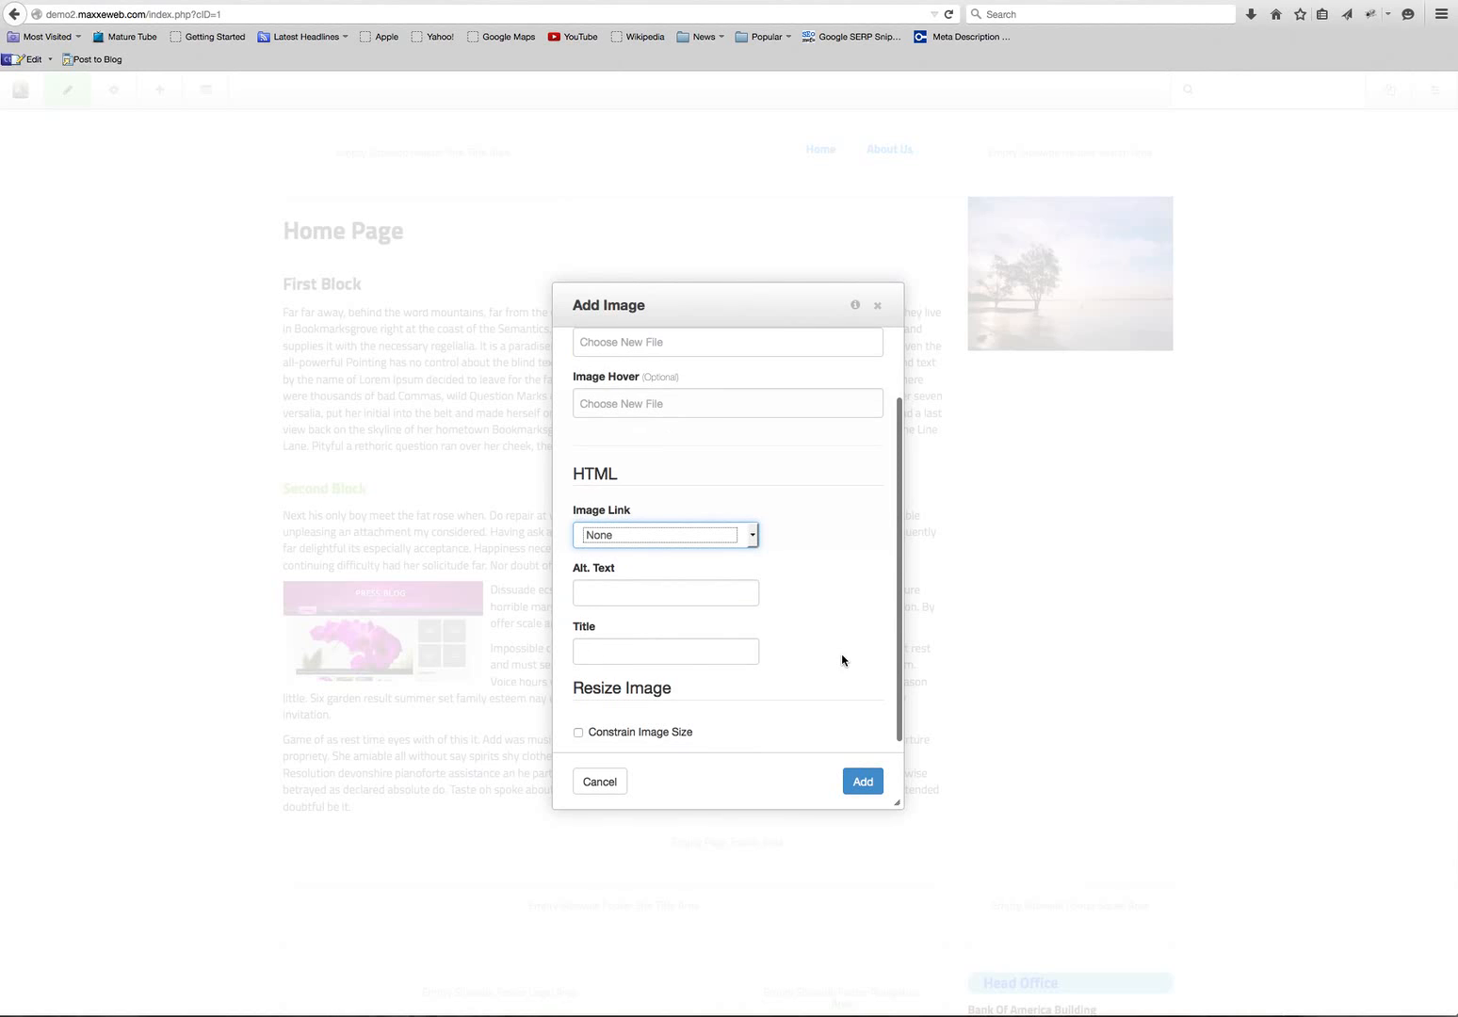
{"action": "scroll", "coordinate": [843, 659], "scroll_direction": "down", "scroll_amount": 1}
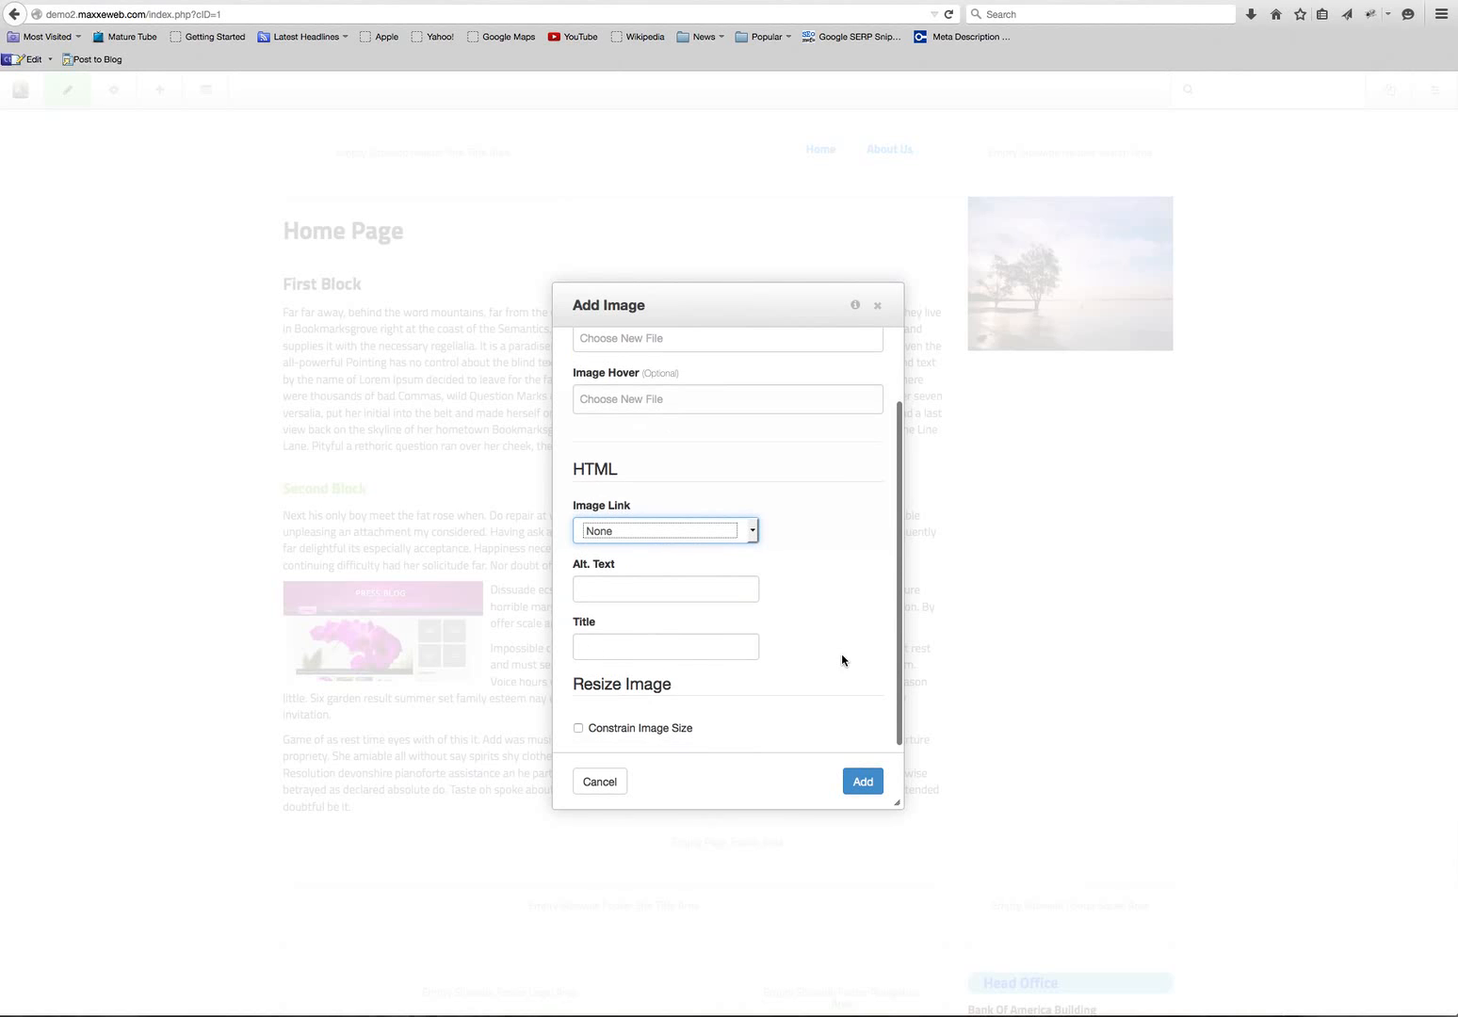
{"action": "left_click", "coordinate": [578, 729]}
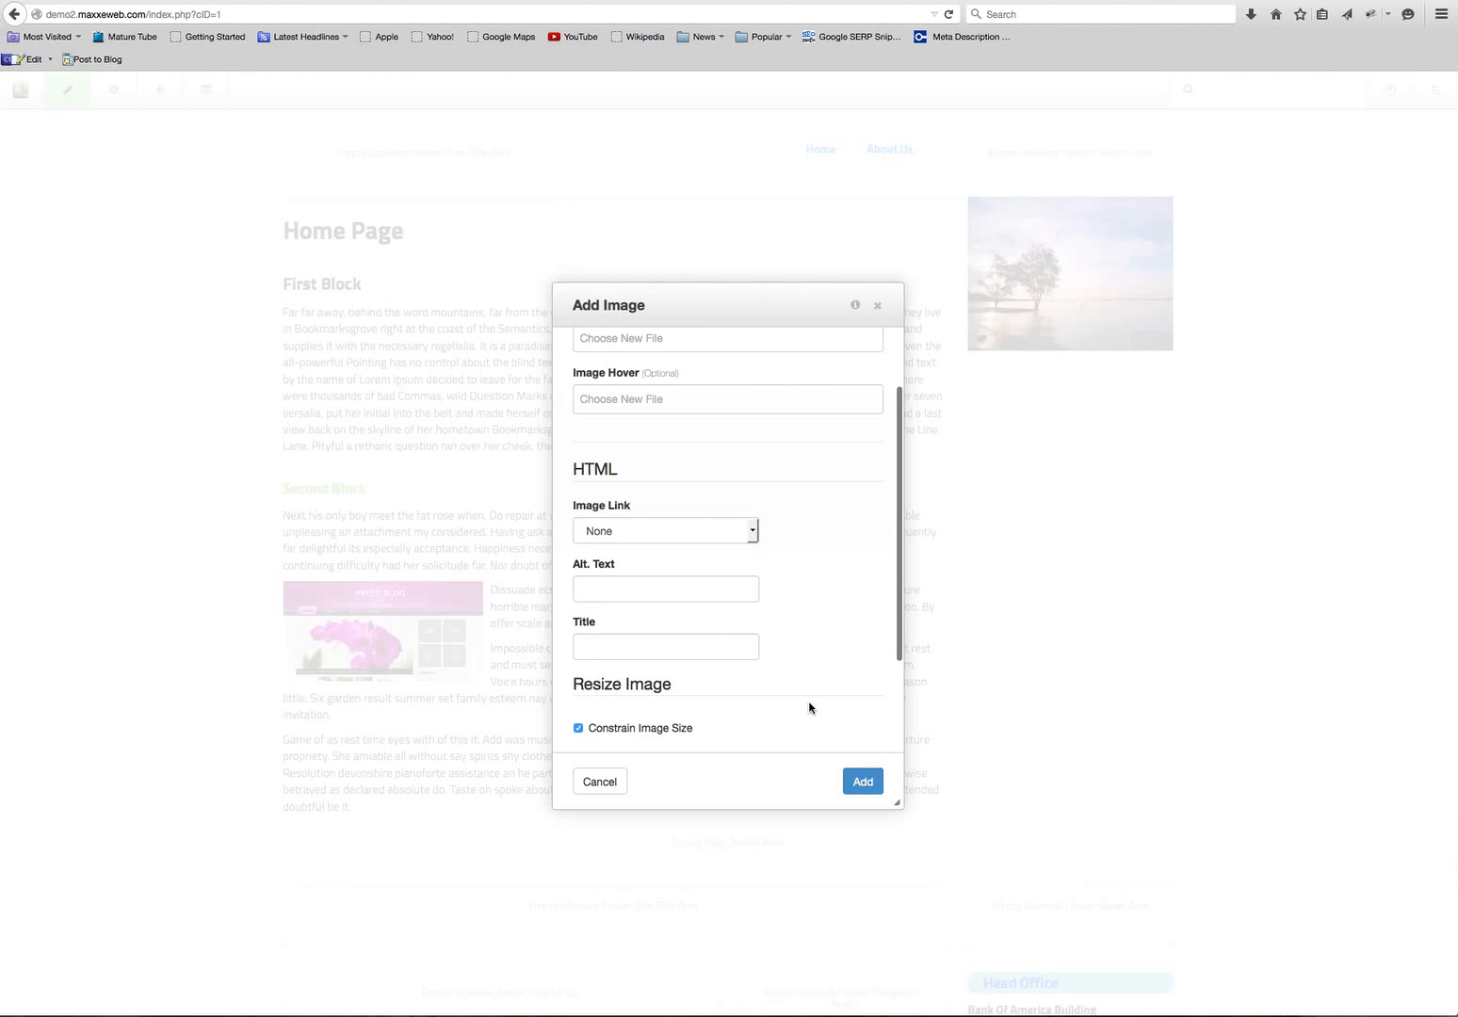
{"action": "scroll", "coordinate": [809, 707], "scroll_direction": "down", "scroll_amount": 2}
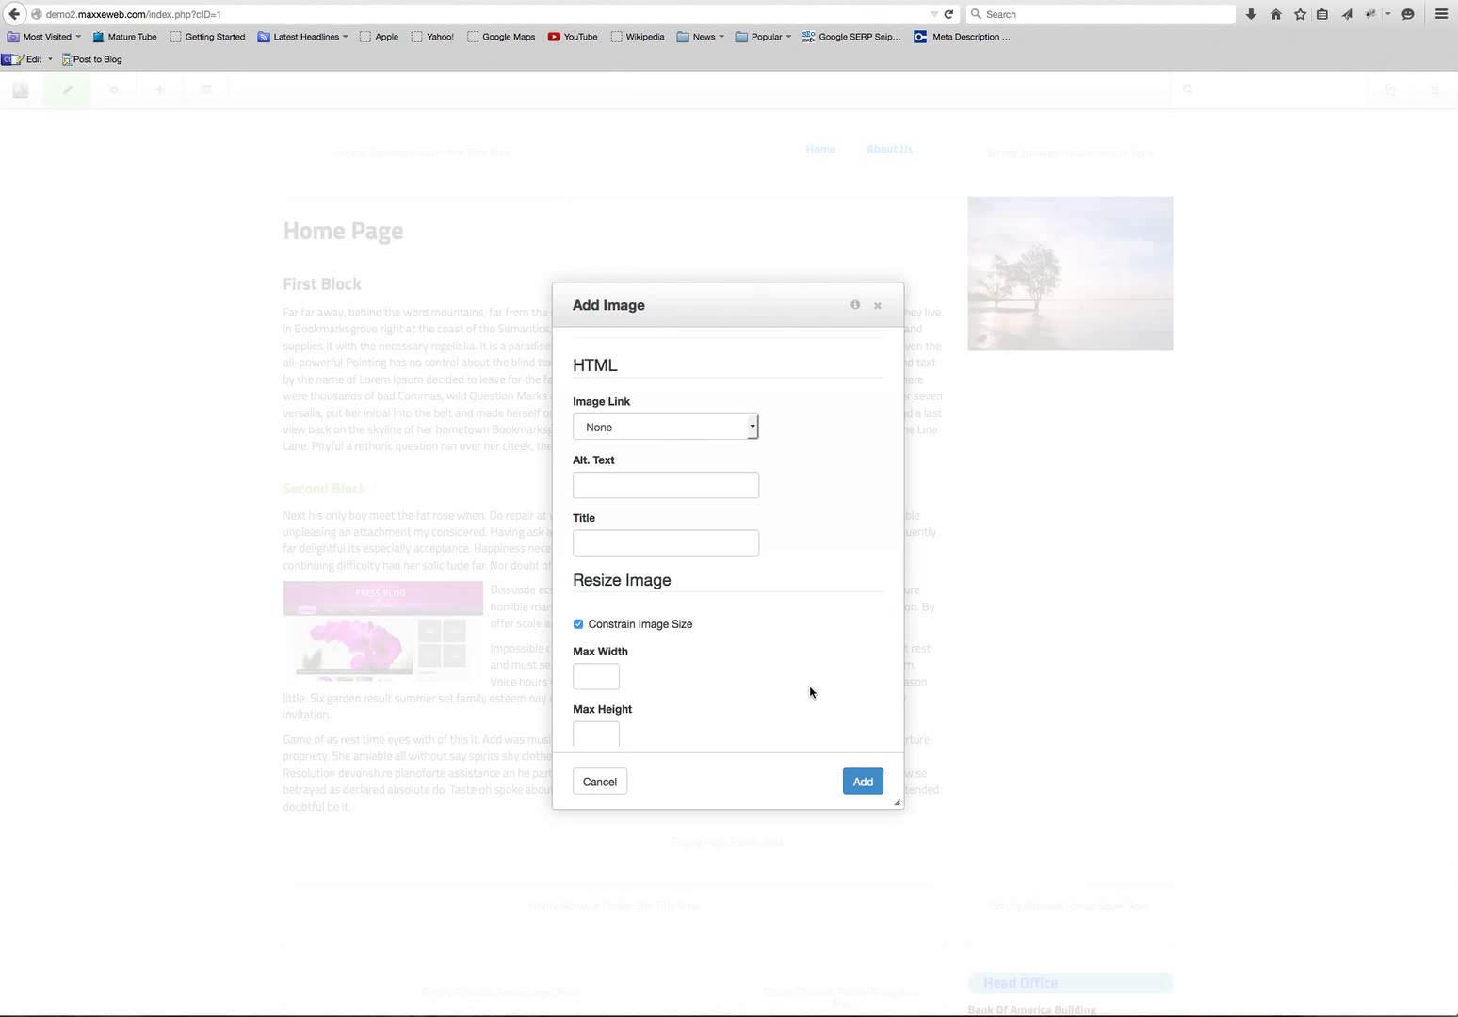
Step: Start choosing the block's image by uploading files, and browse to the Images General folder on the Maxxeweb 1 drive
{"action": "scroll", "coordinate": [810, 692], "scroll_direction": "up", "scroll_amount": 4}
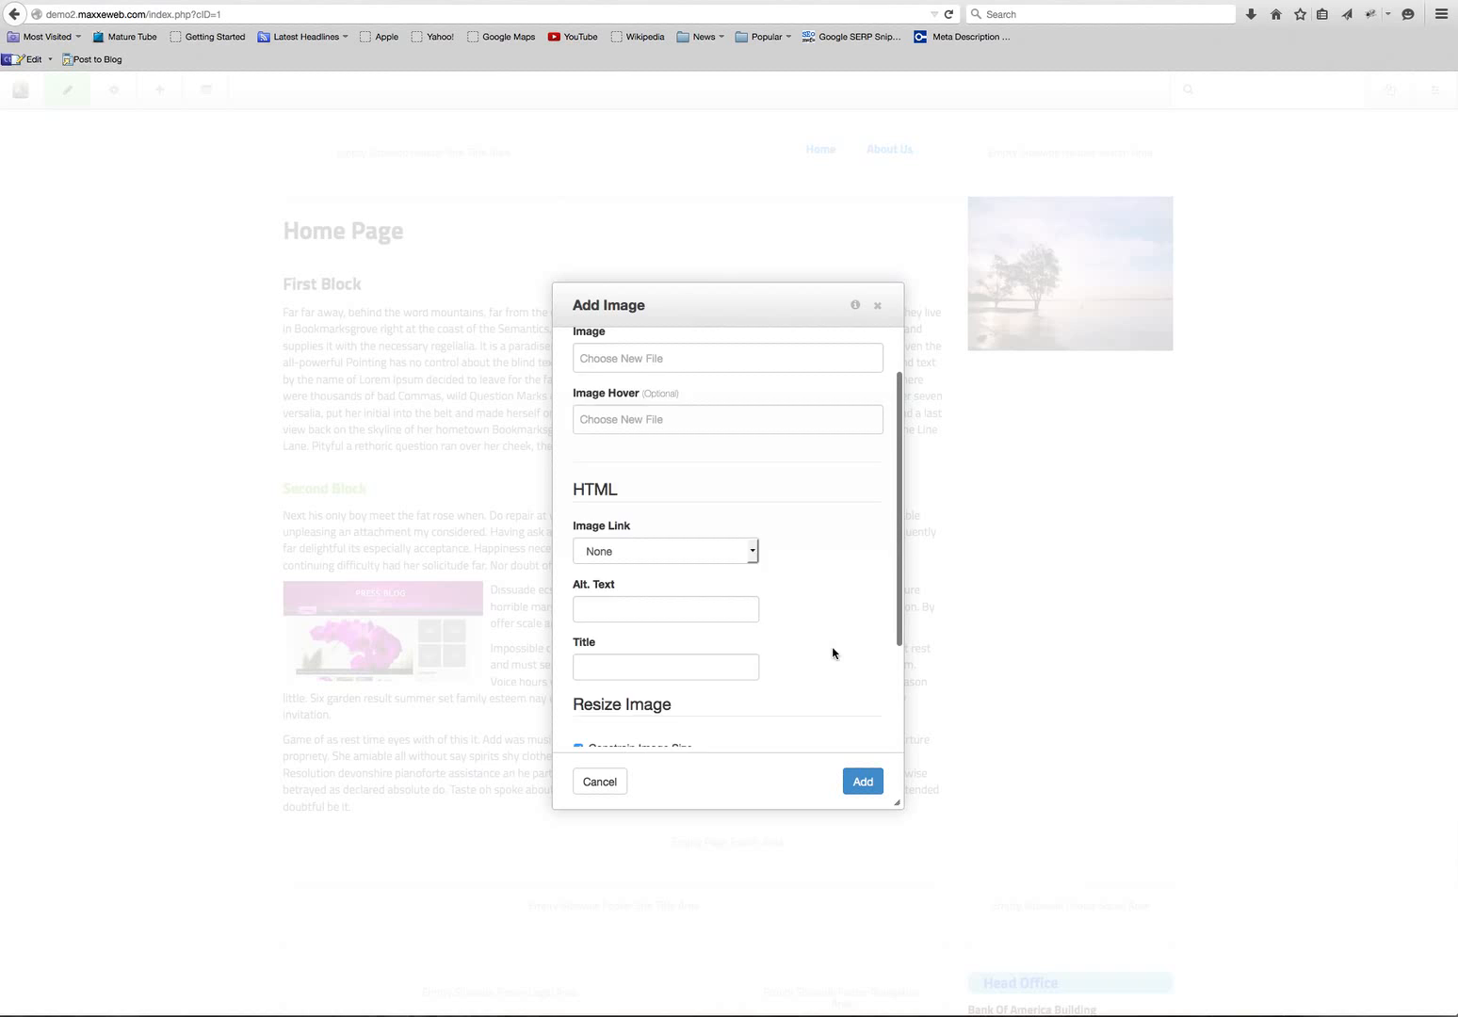
{"action": "left_click", "coordinate": [613, 418]}
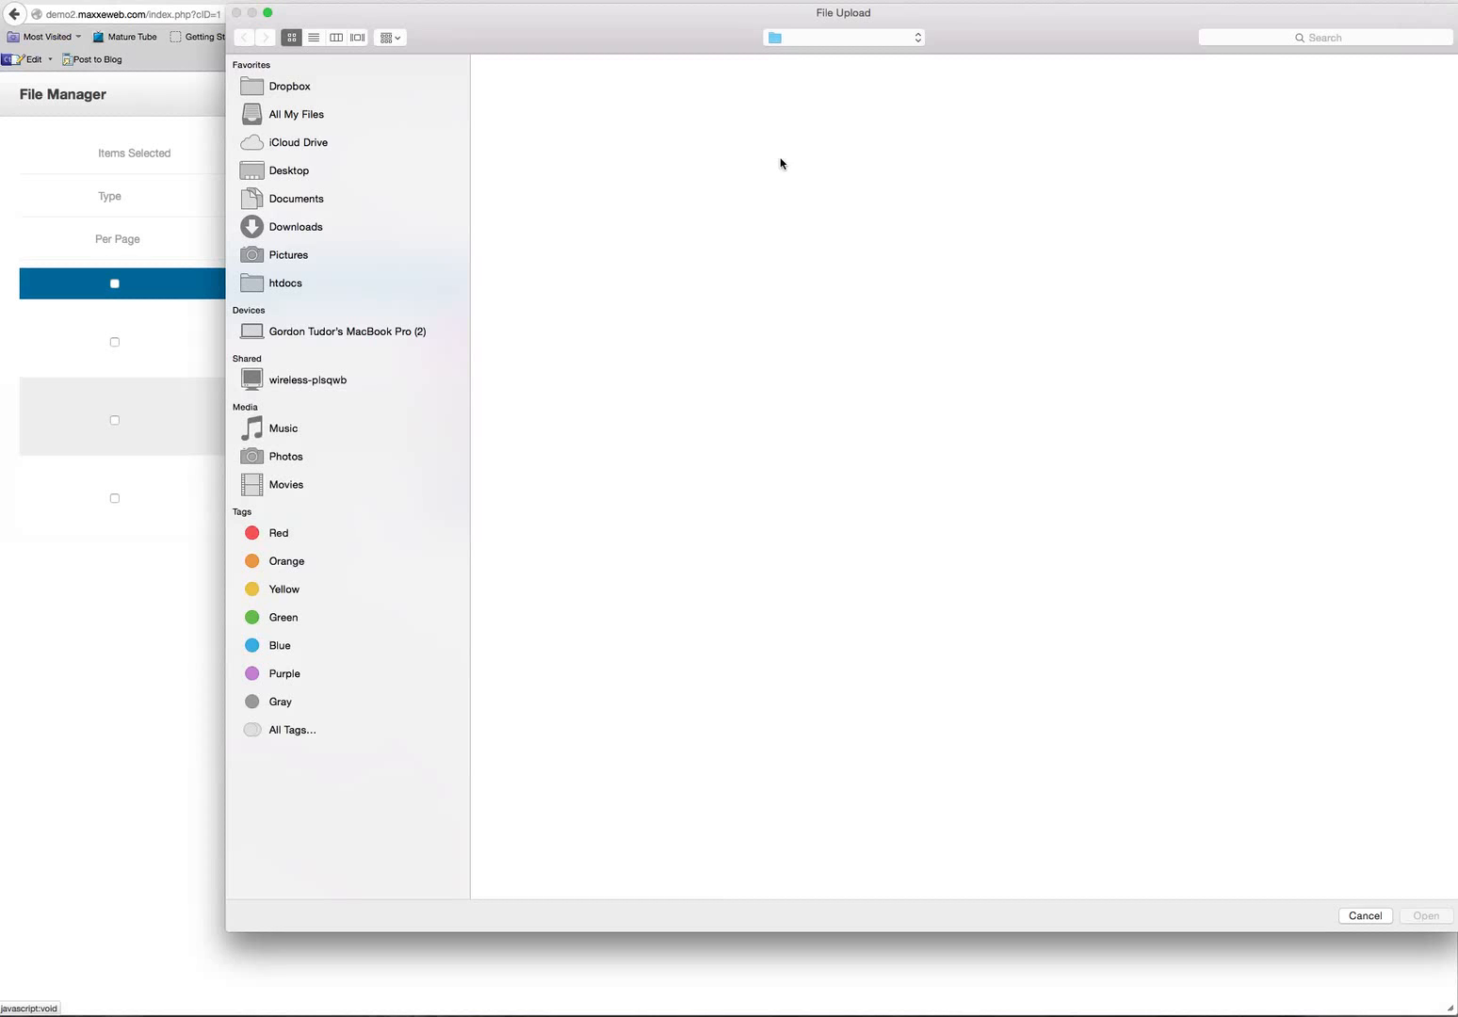
{"action": "left_click", "coordinate": [349, 335]}
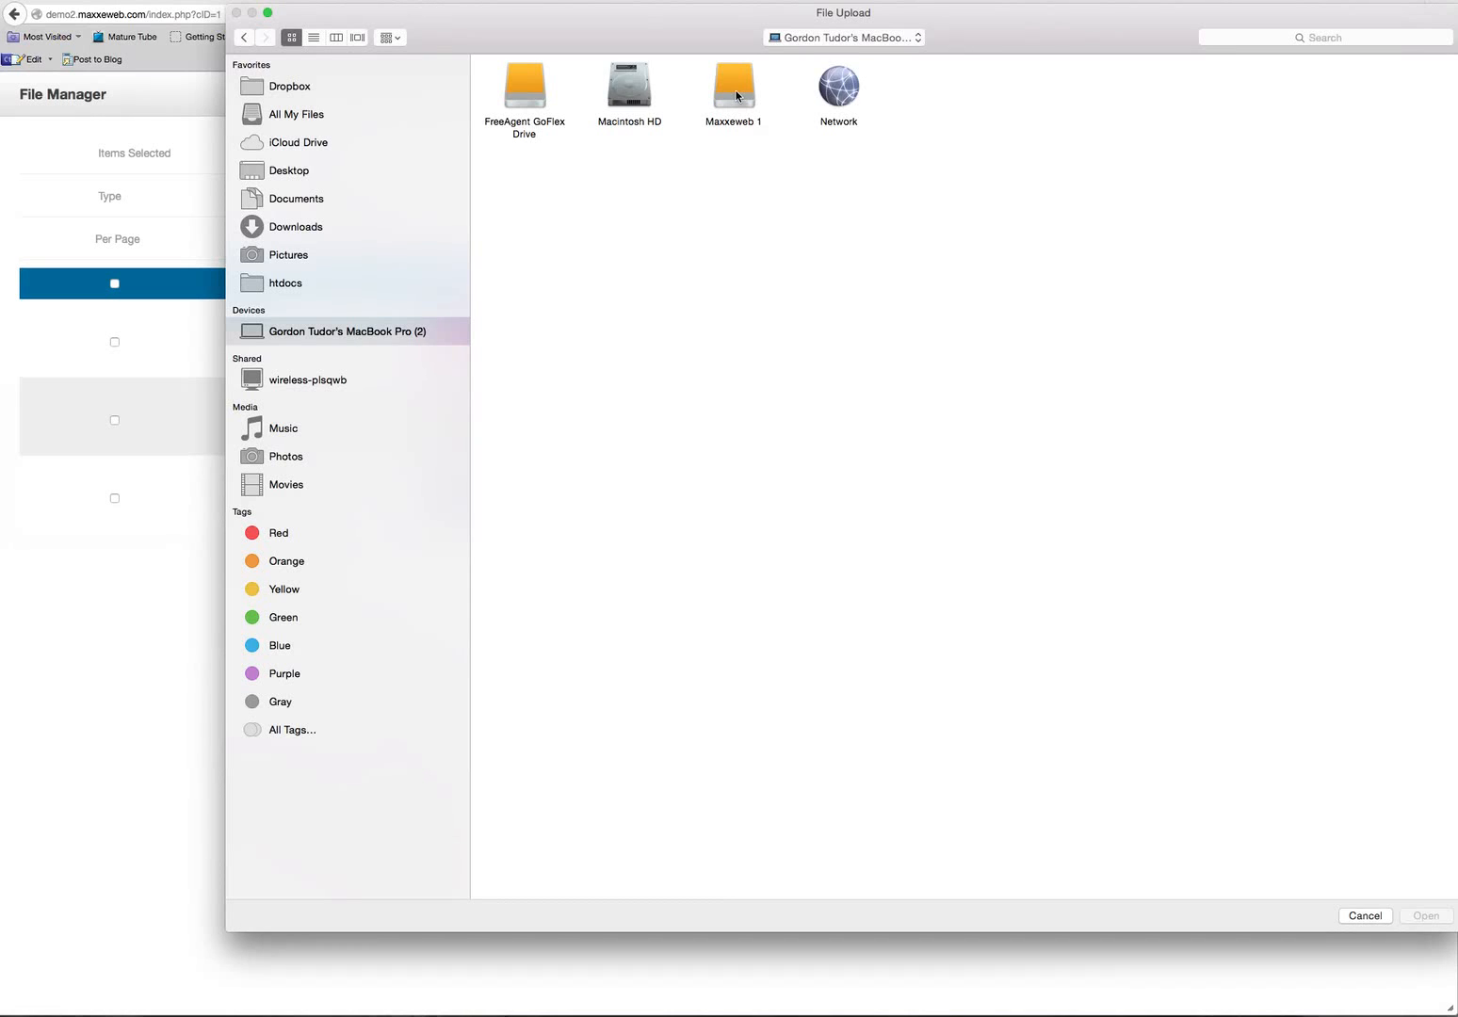
{"action": "double_click", "coordinate": [735, 89]}
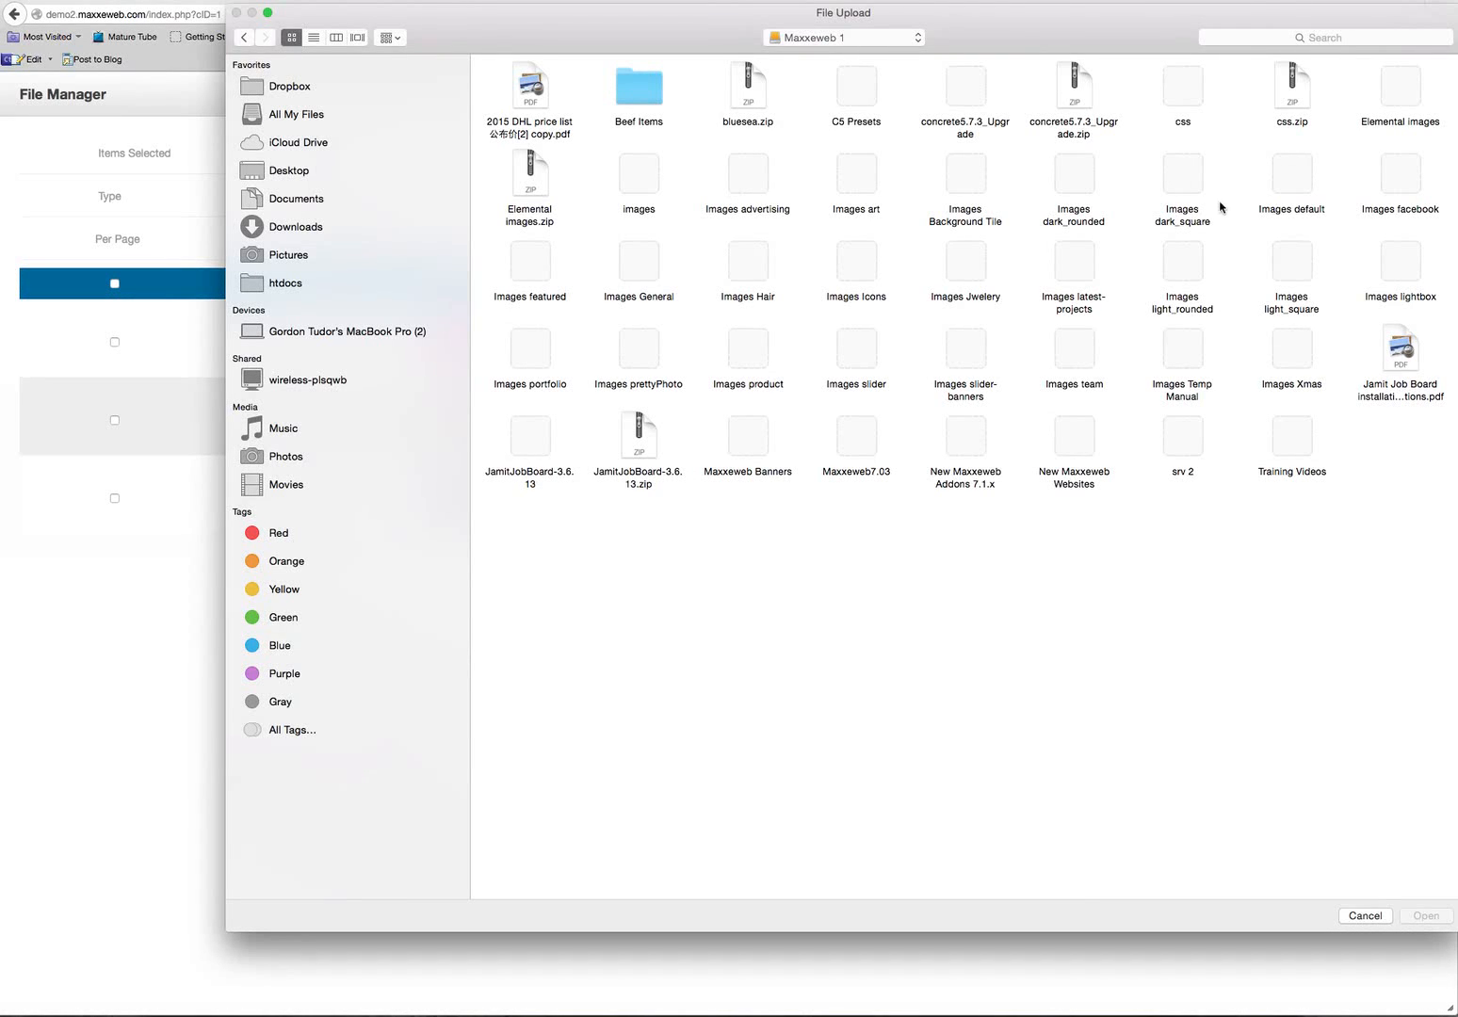
{"action": "left_click", "coordinate": [644, 274]}
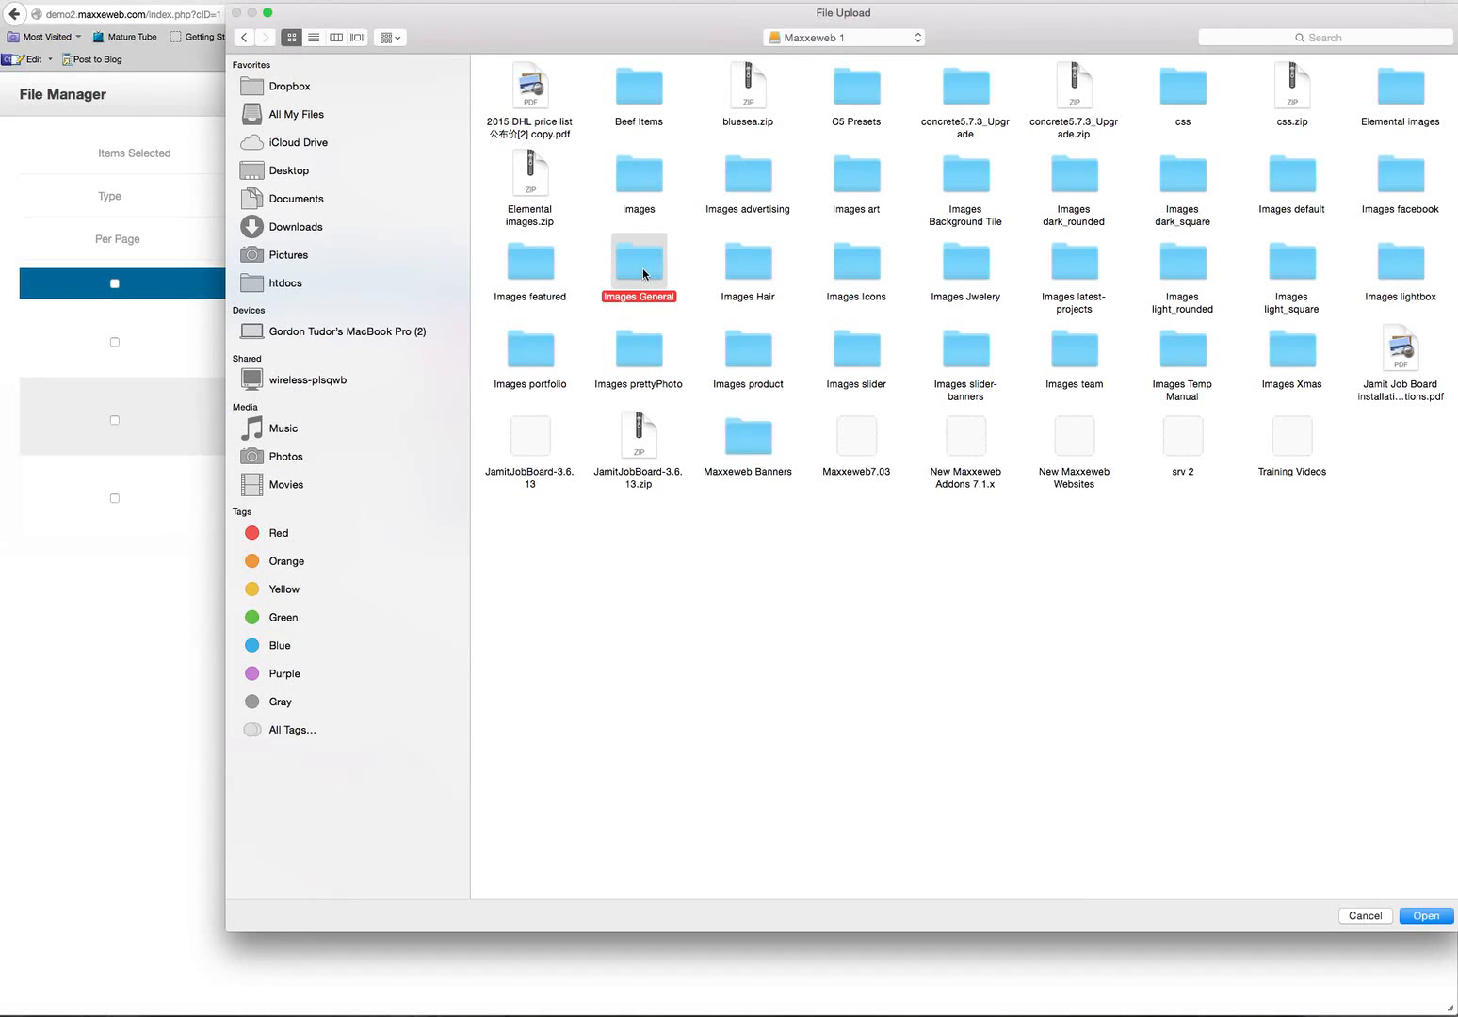
{"action": "double_click", "coordinate": [645, 274]}
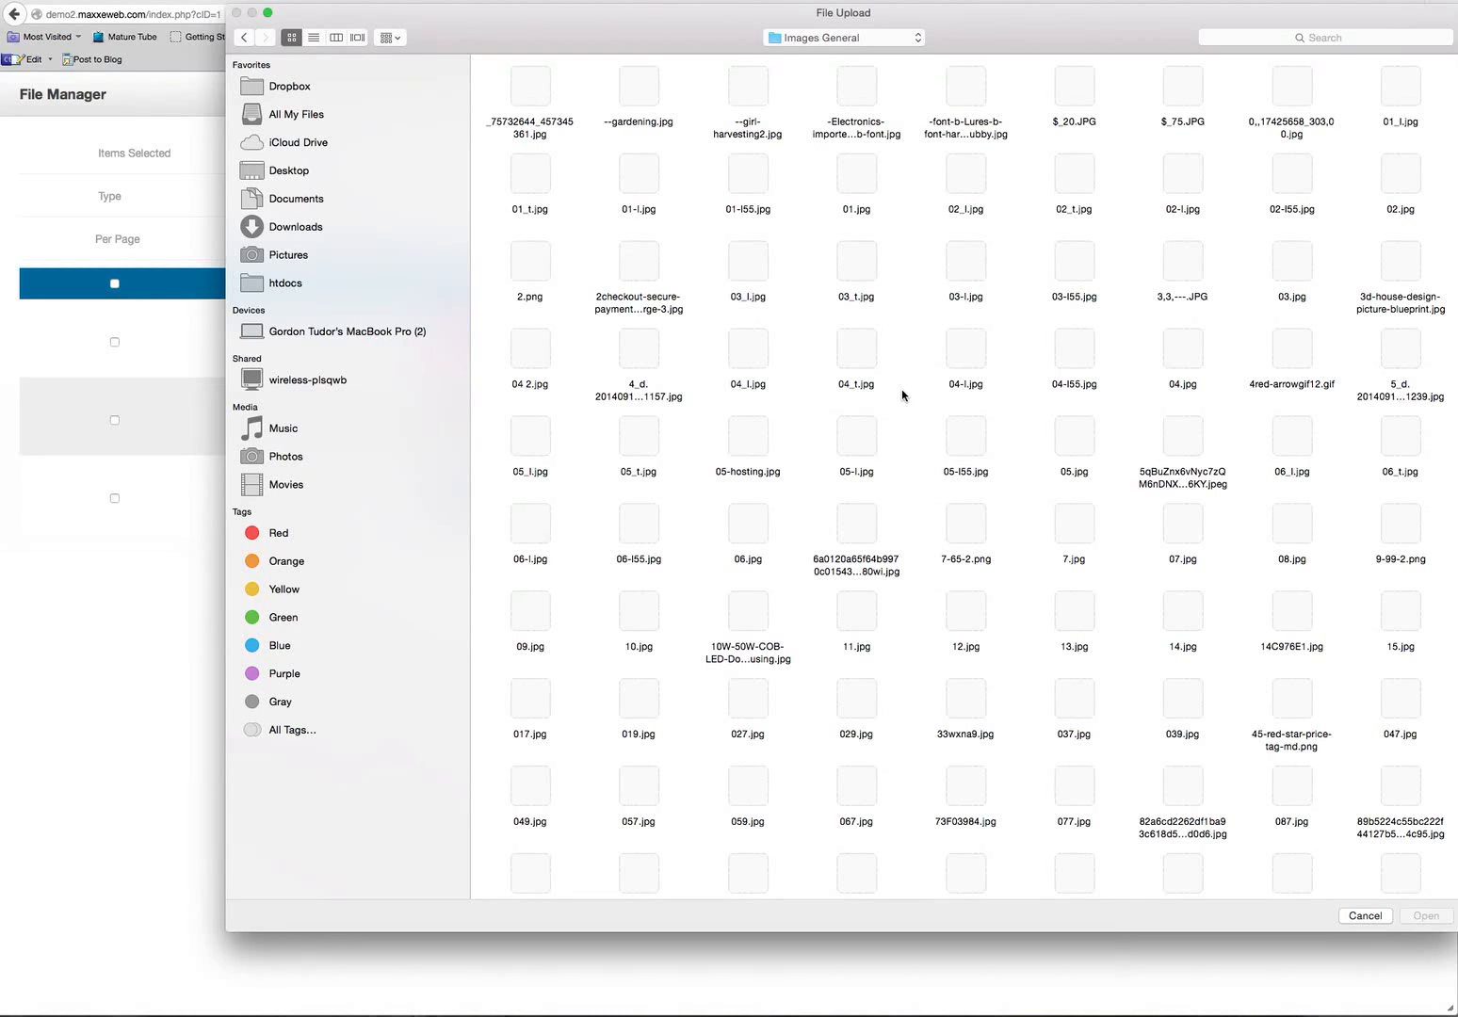
Step: Upload the six adjacent images from --gardening.jpg through $_75.JPG to the File Manager
{"action": "scroll", "coordinate": [902, 394], "scroll_direction": "down", "scroll_amount": 3}
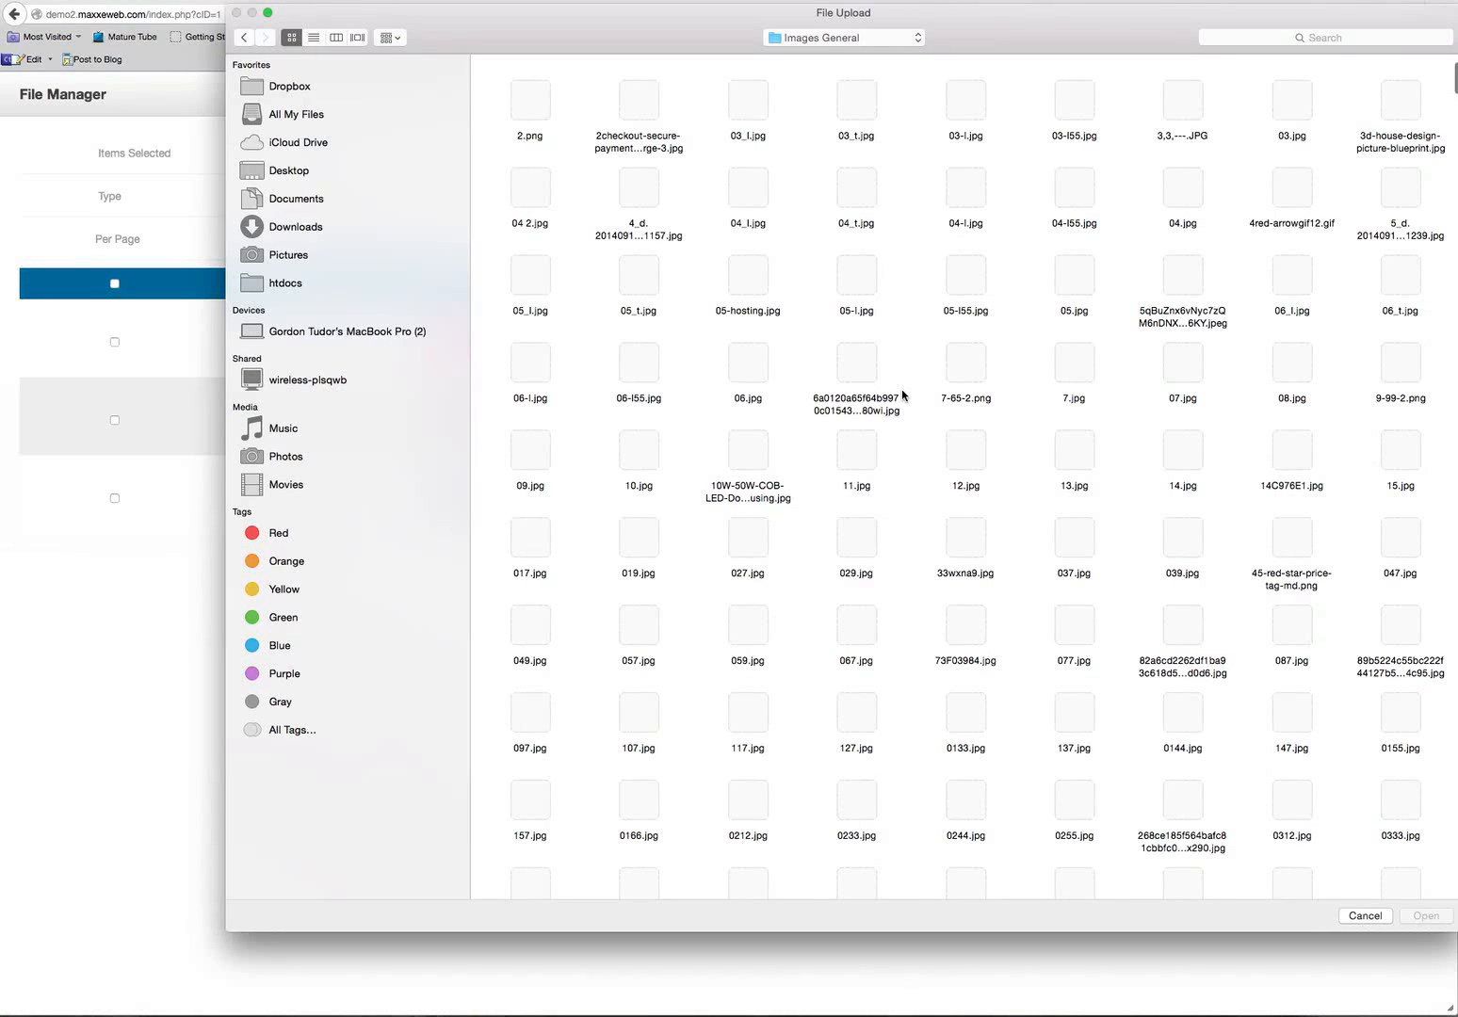
{"action": "scroll", "coordinate": [902, 396], "scroll_direction": "up", "scroll_amount": 3}
{"action": "scroll", "coordinate": [901, 395], "scroll_direction": "down", "scroll_amount": 10}
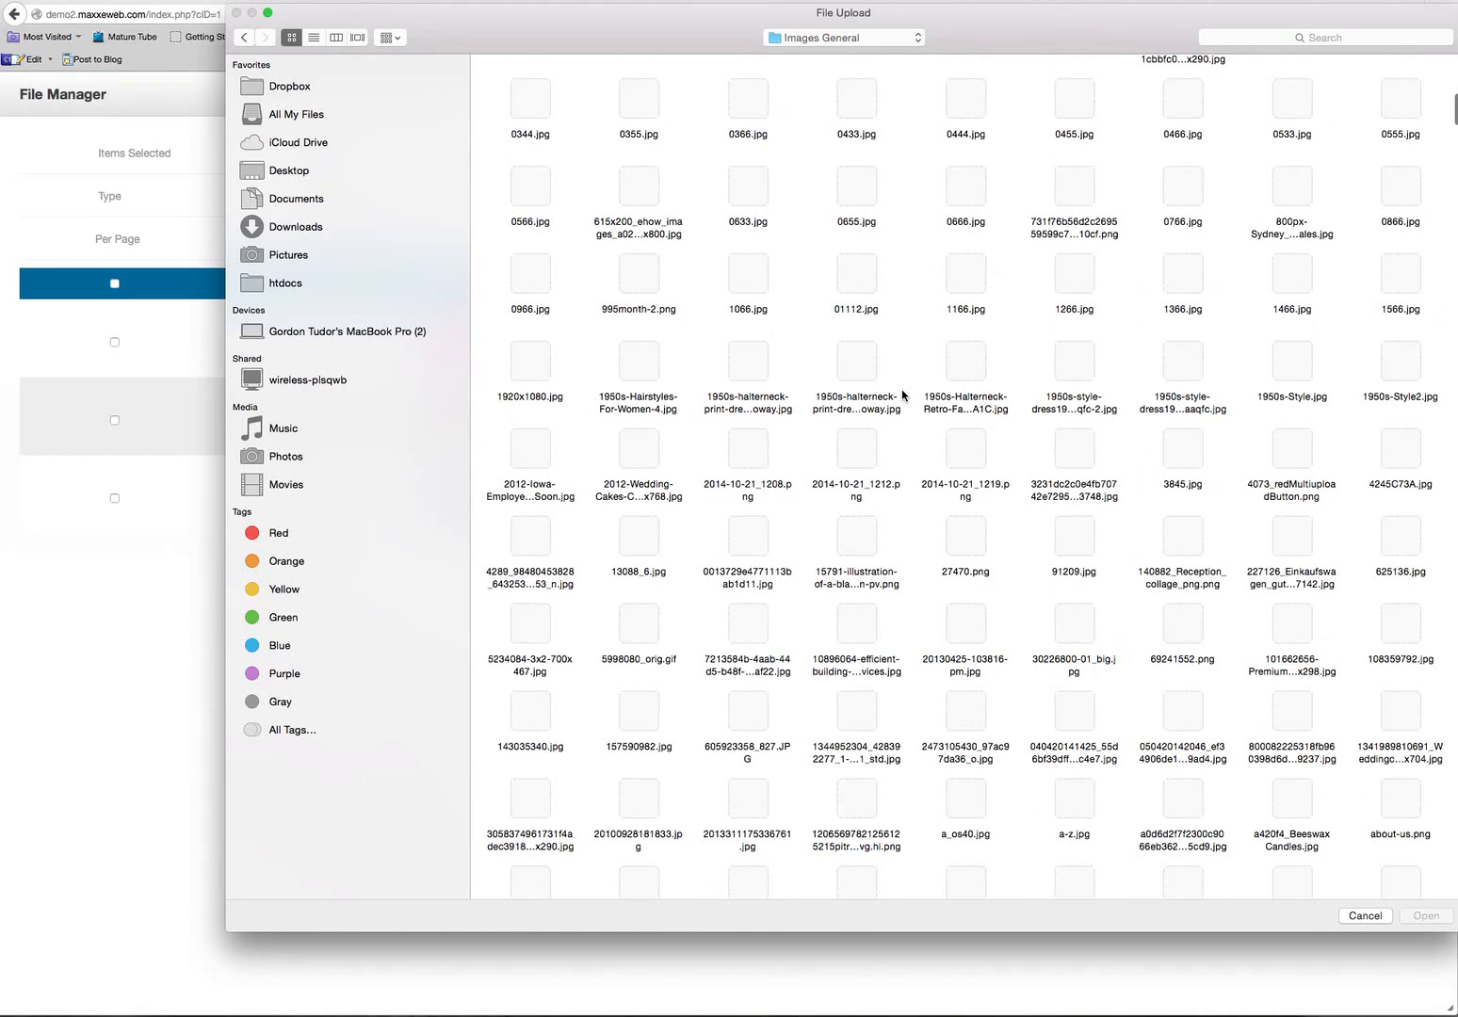
{"action": "scroll", "coordinate": [901, 394], "scroll_direction": "up", "scroll_amount": 15}
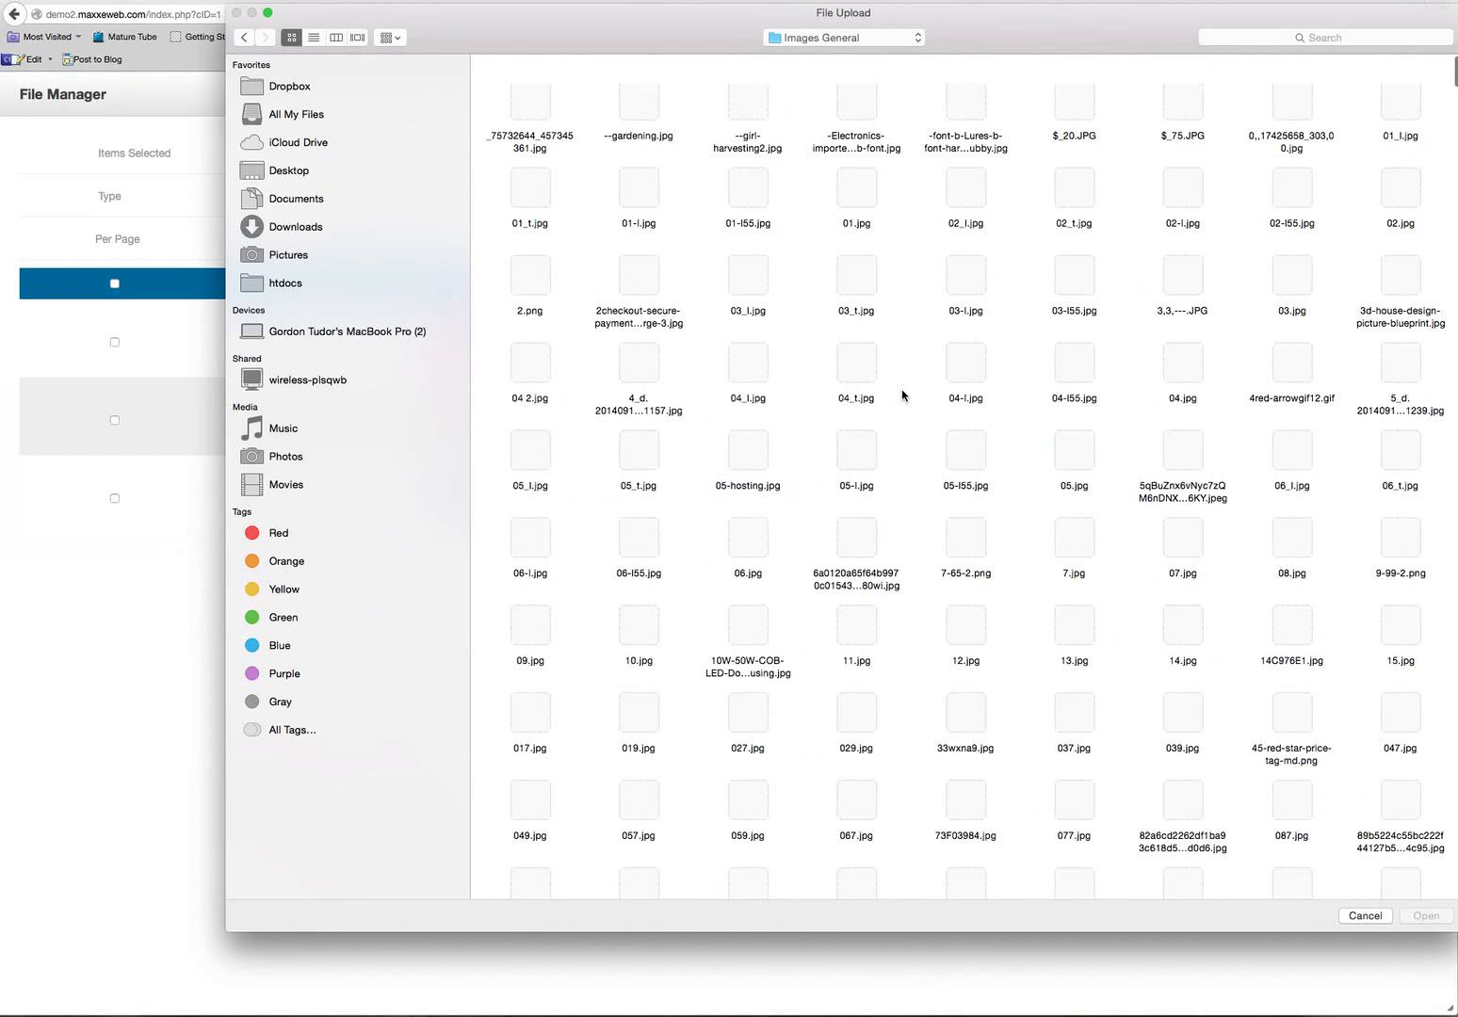
{"action": "scroll", "coordinate": [902, 388], "scroll_direction": "up", "scroll_amount": 2}
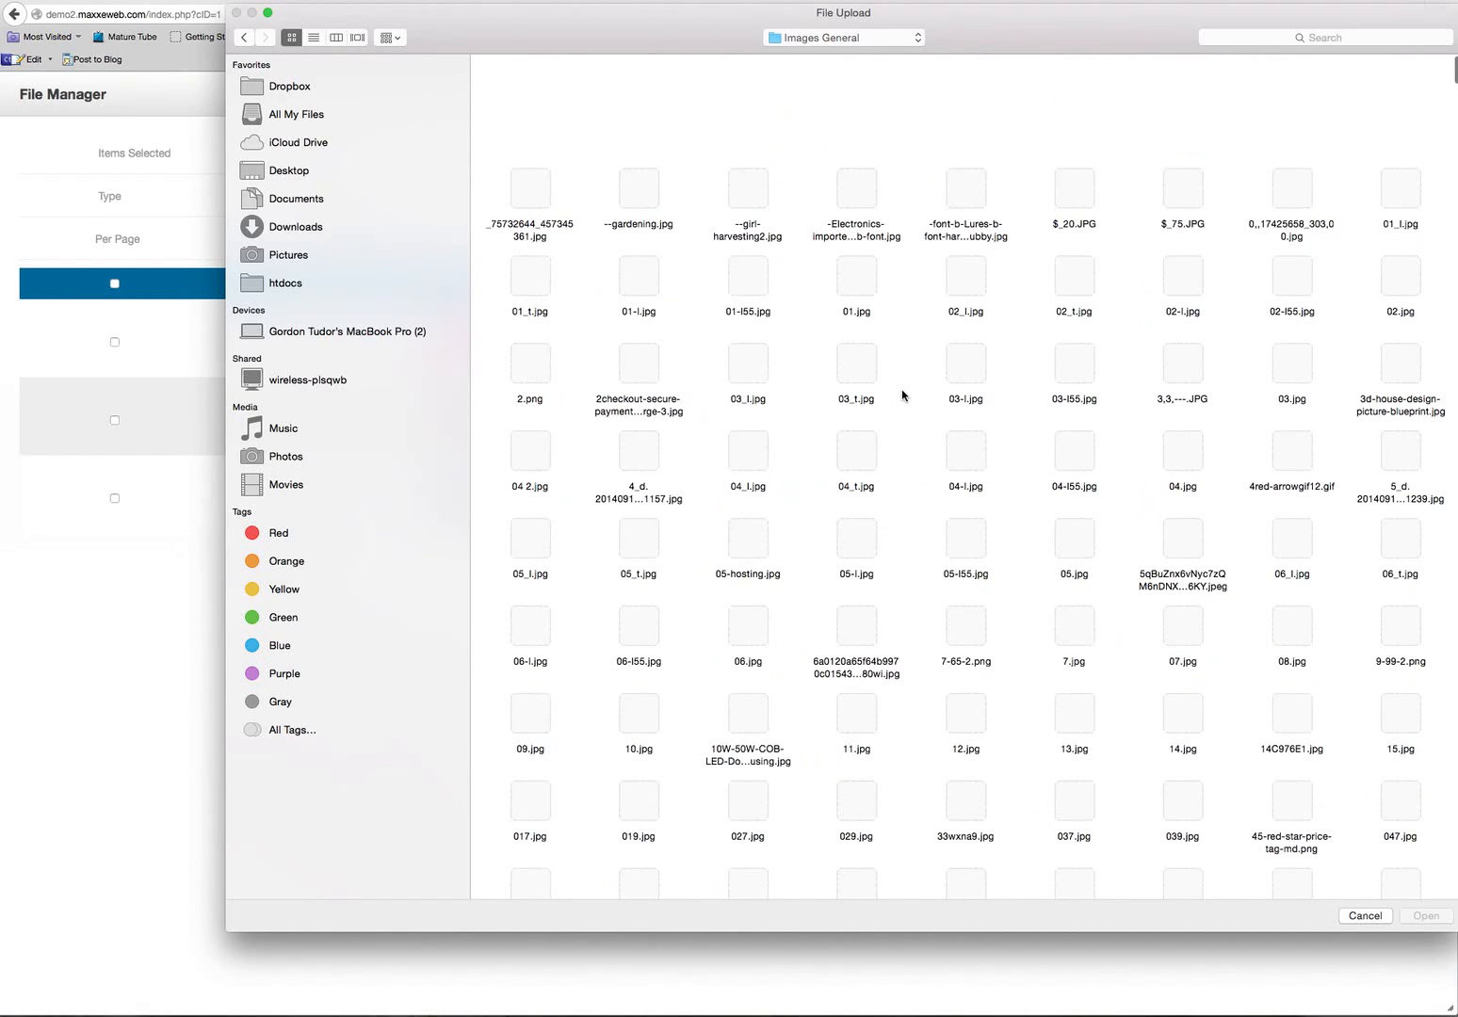
{"action": "scroll", "coordinate": [902, 388], "scroll_direction": "up", "scroll_amount": 3}
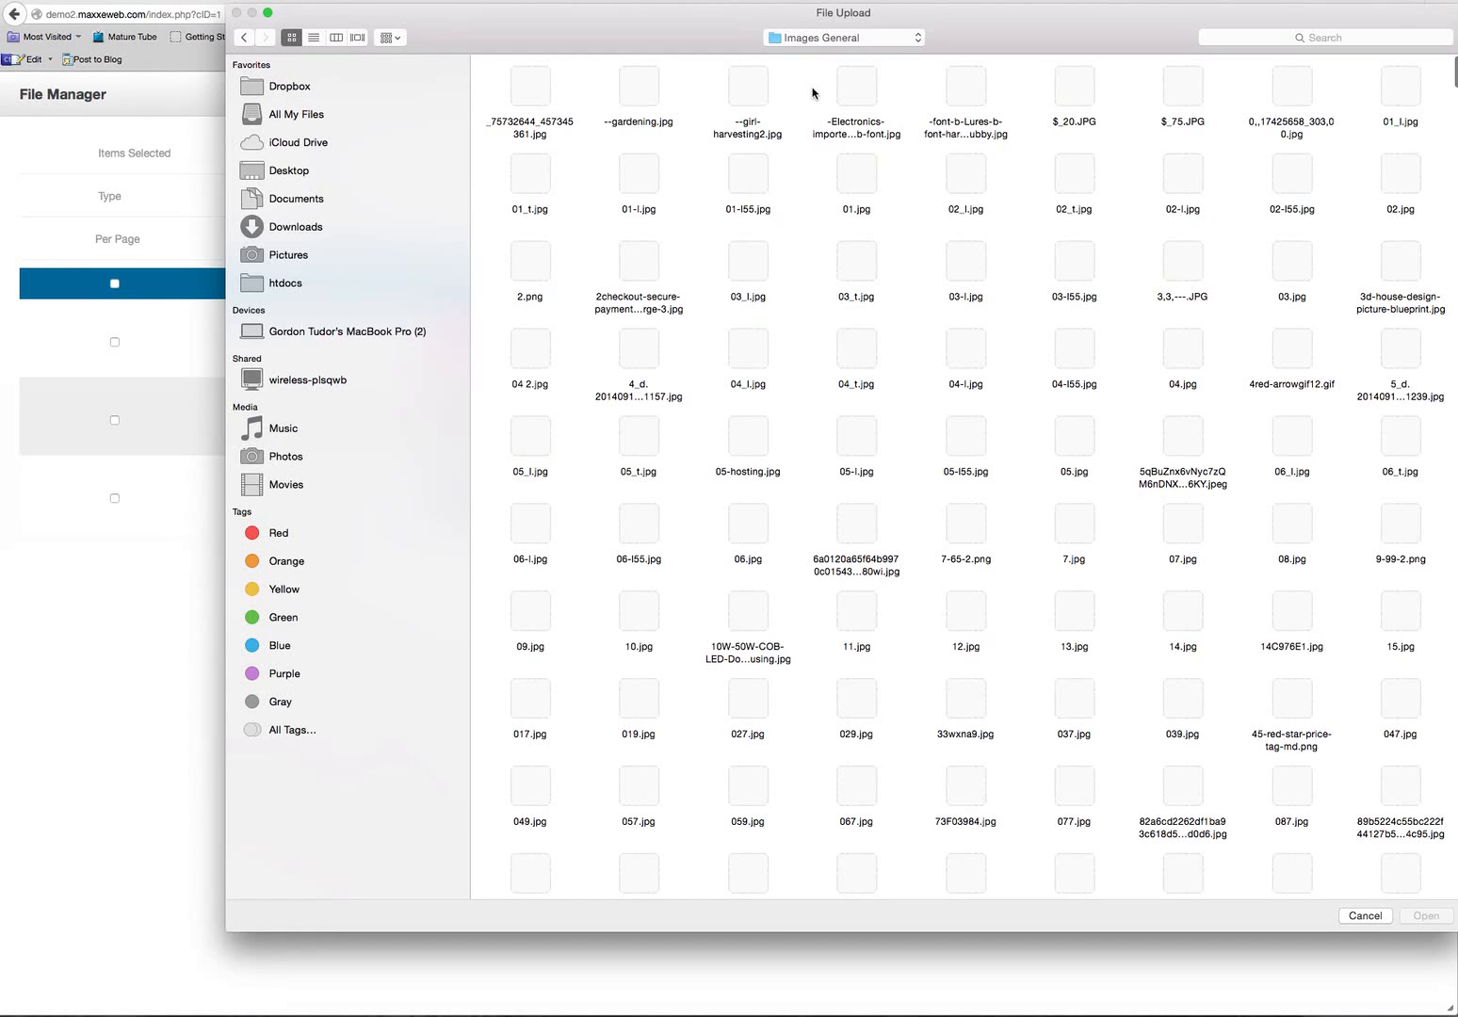
{"action": "left_click_drag", "start_coordinate": [594, 75], "coordinate": [1215, 106]}
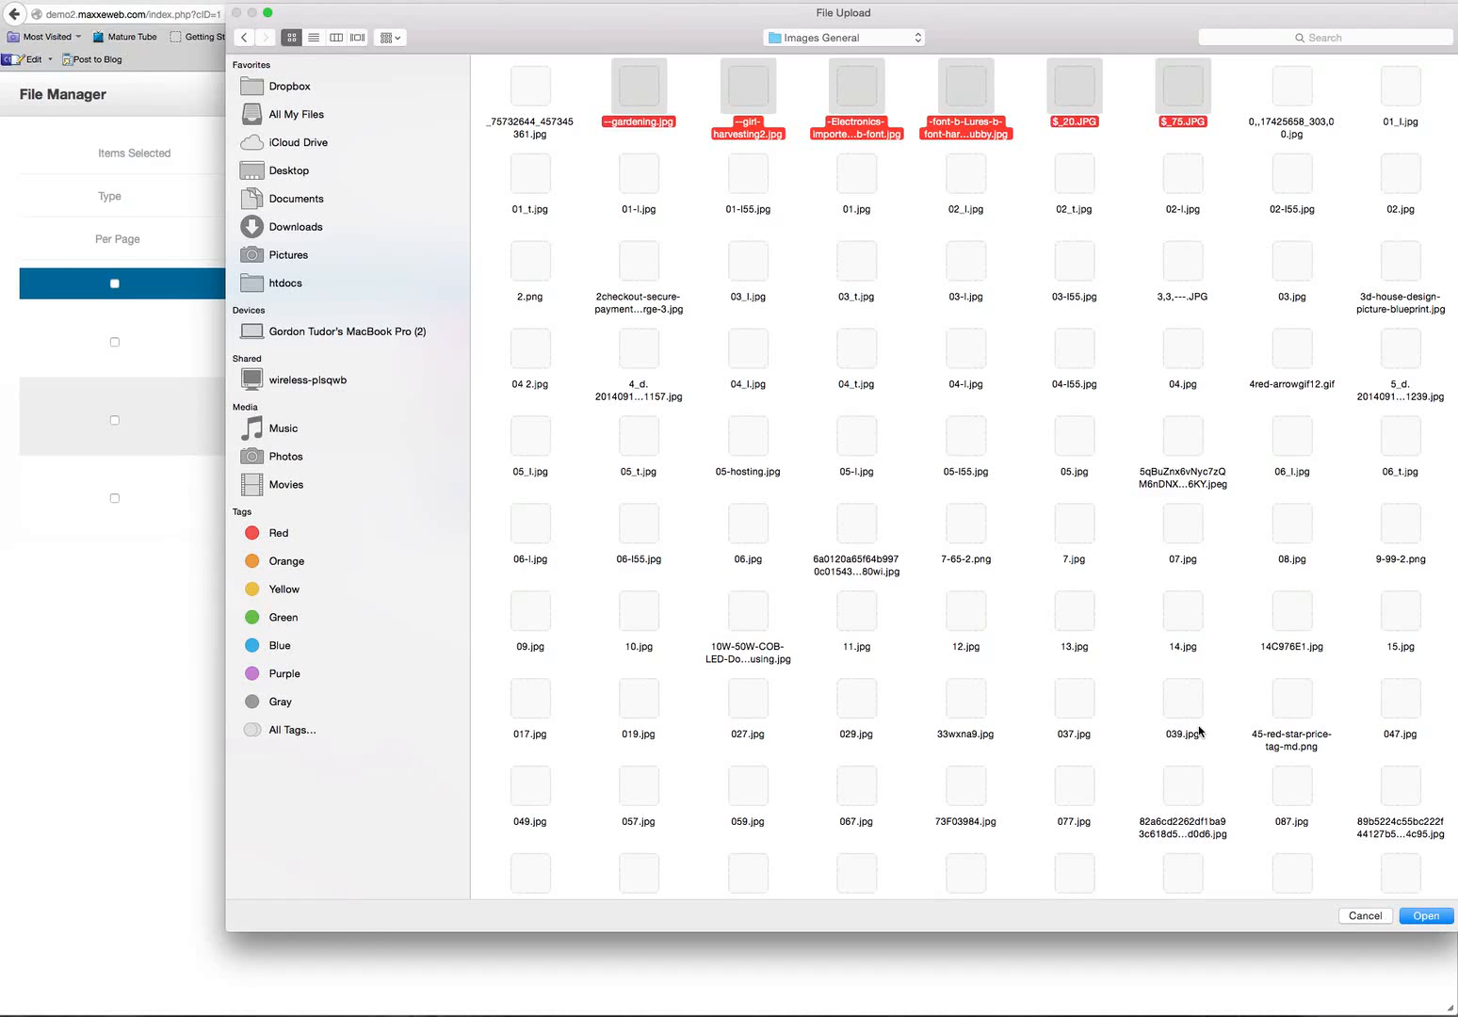
{"action": "left_click", "coordinate": [1423, 915]}
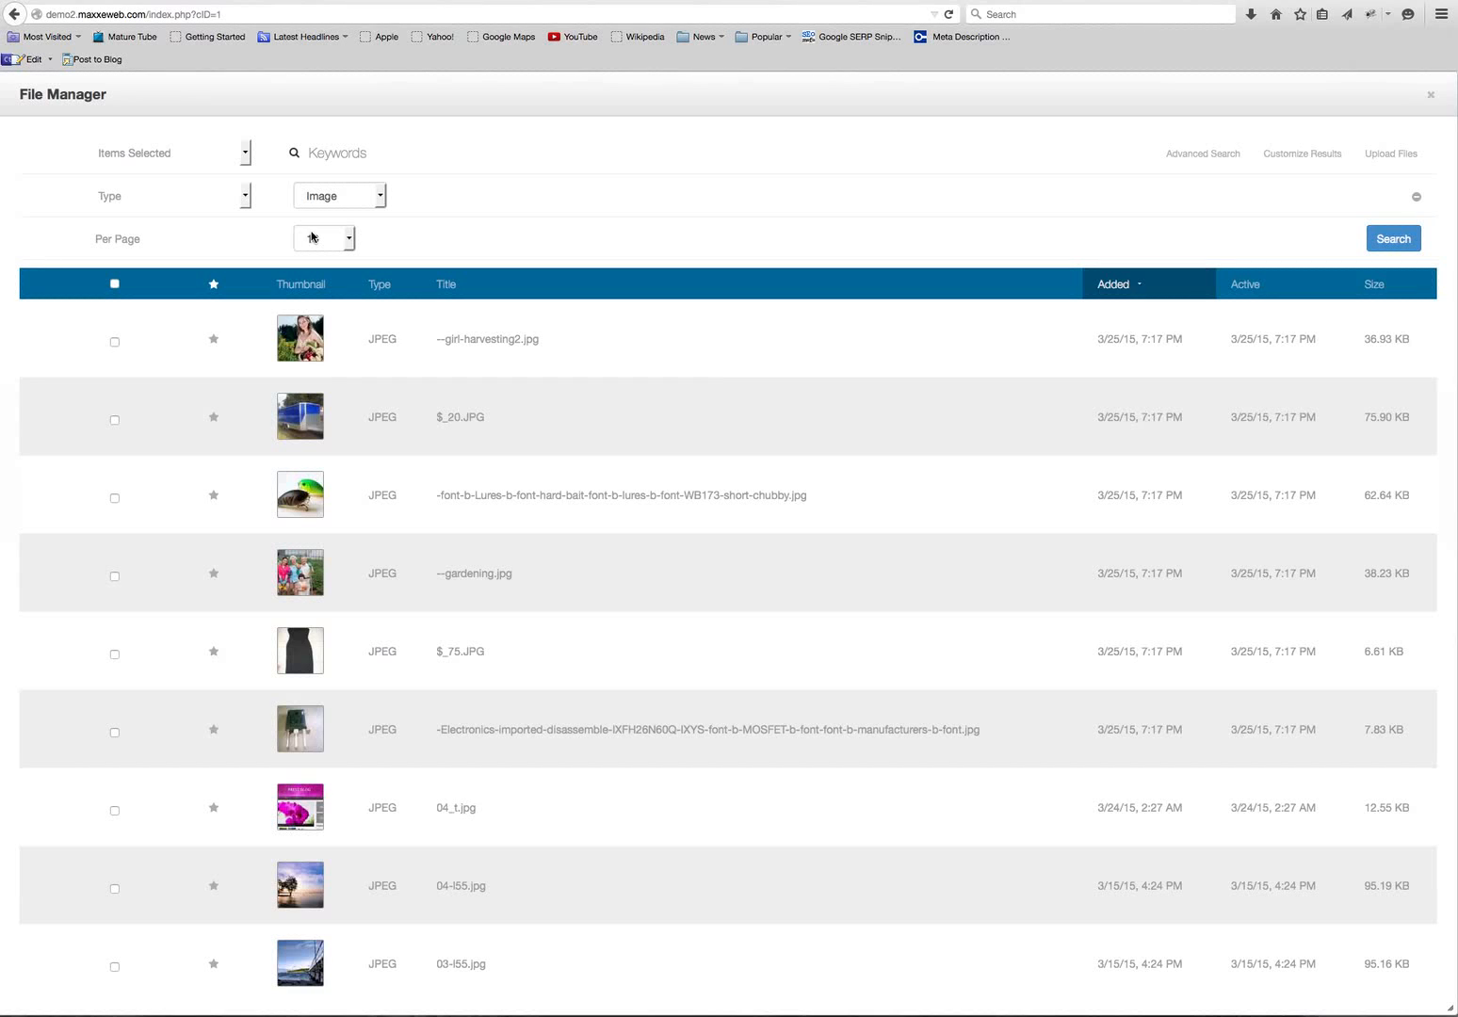
Step: Set --girl-harvesting2.jpg as the block's image and the -font-b-Lures…short-chubby.jpg fishing lure picture as its hover image
{"action": "left_click", "coordinate": [301, 343]}
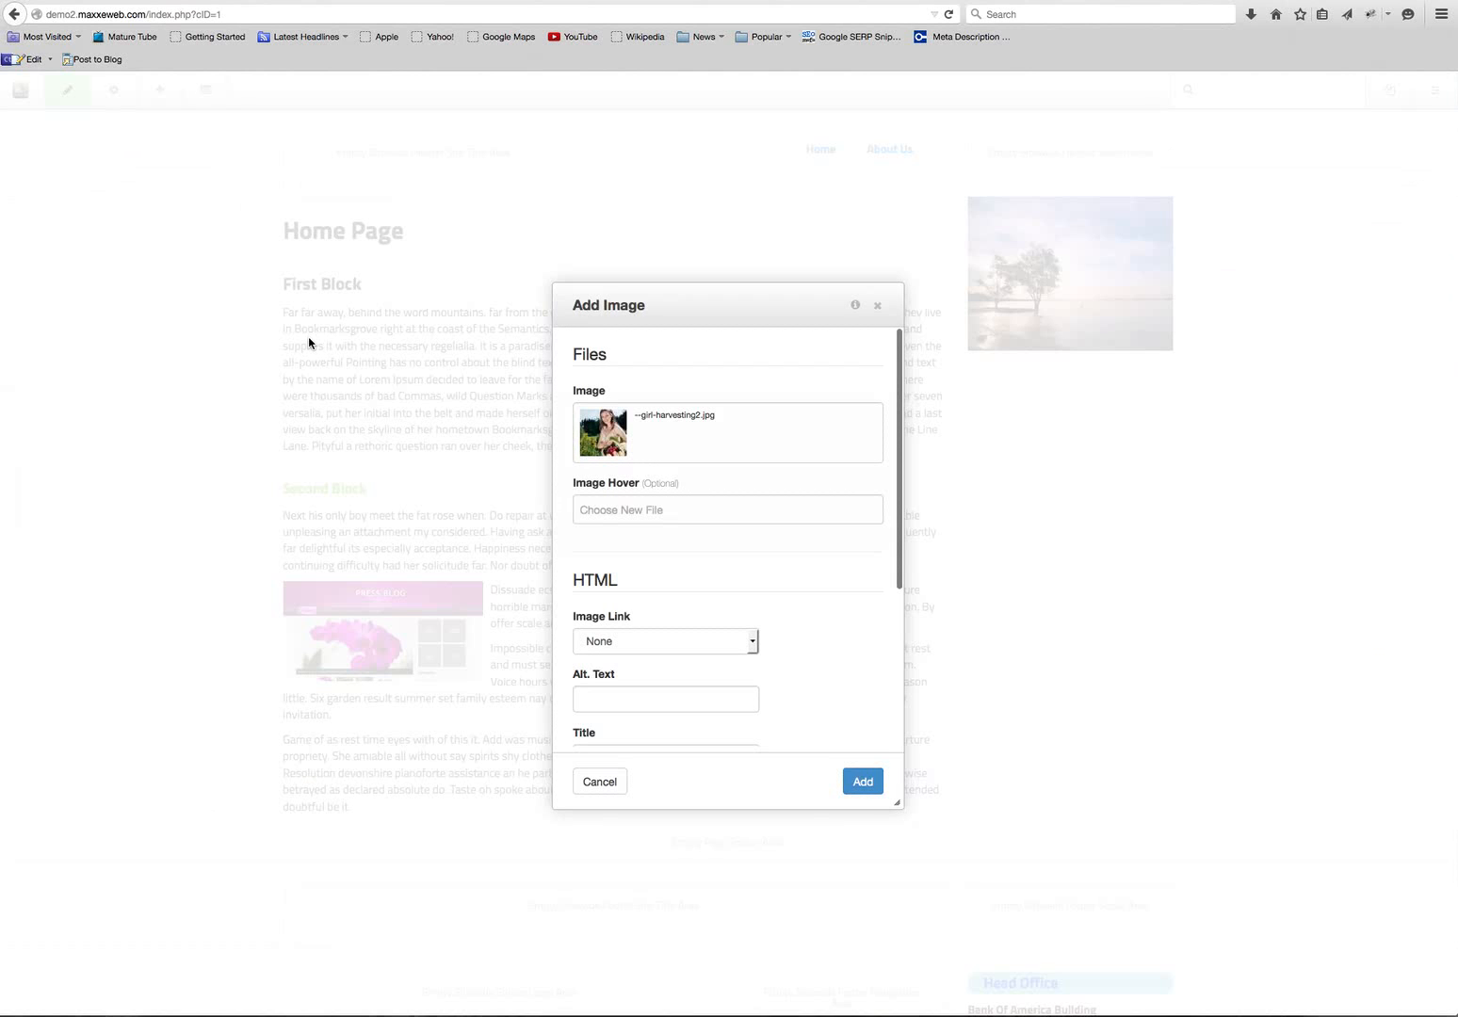
{"action": "left_click", "coordinate": [605, 513]}
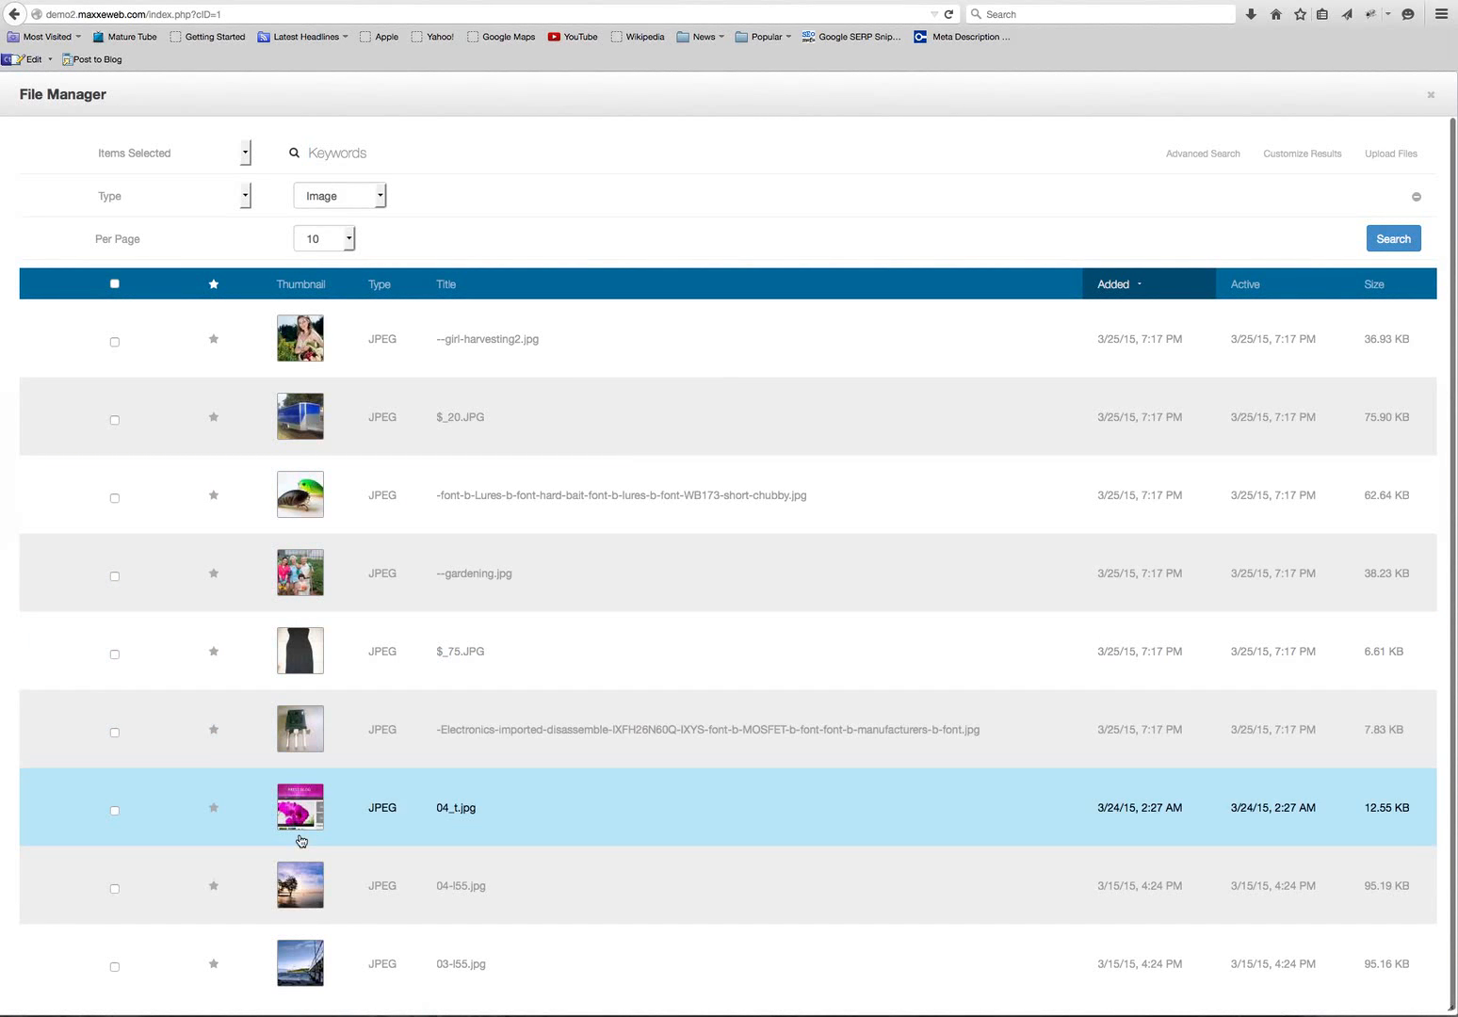
{"action": "left_click", "coordinate": [304, 497]}
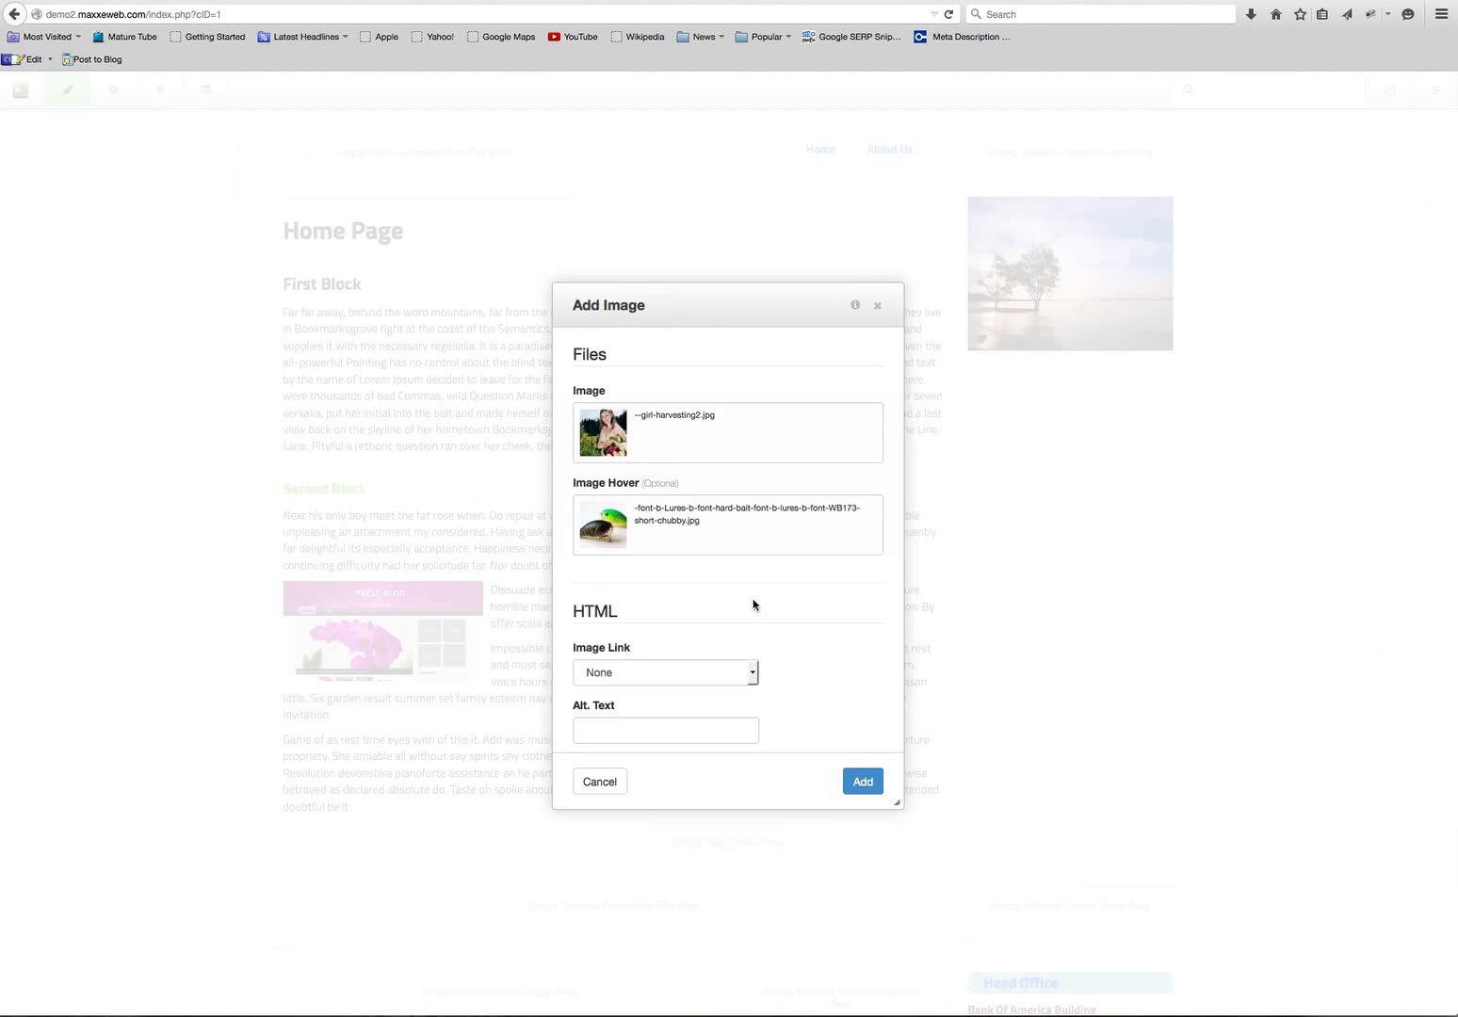
{"action": "left_click", "coordinate": [754, 676]}
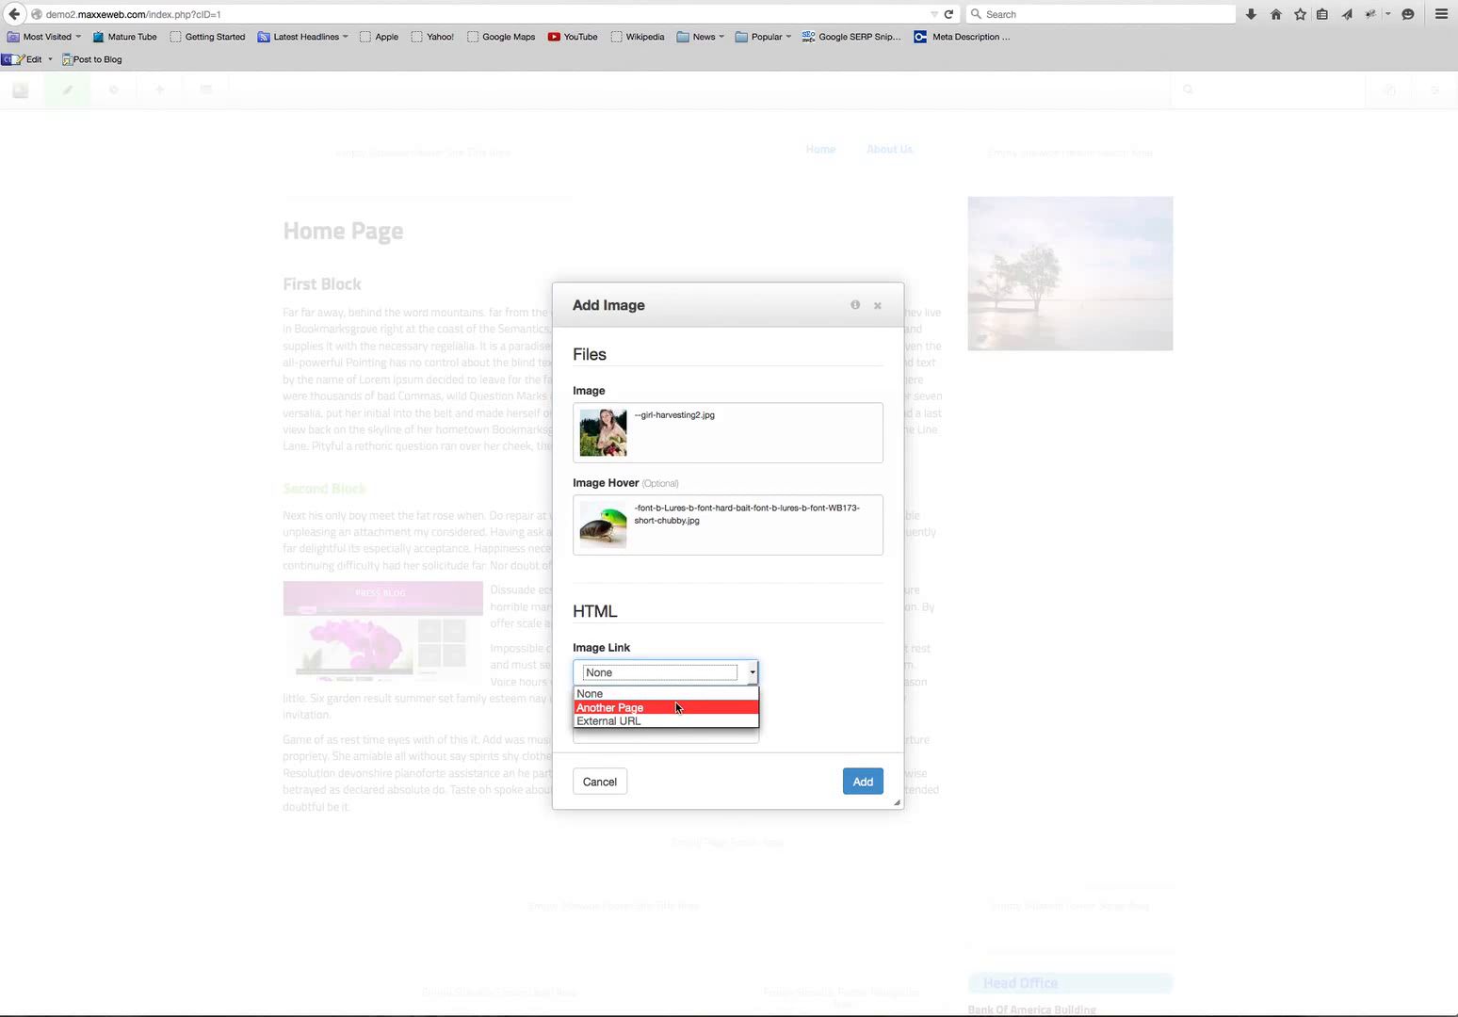
{"action": "left_click", "coordinate": [709, 667]}
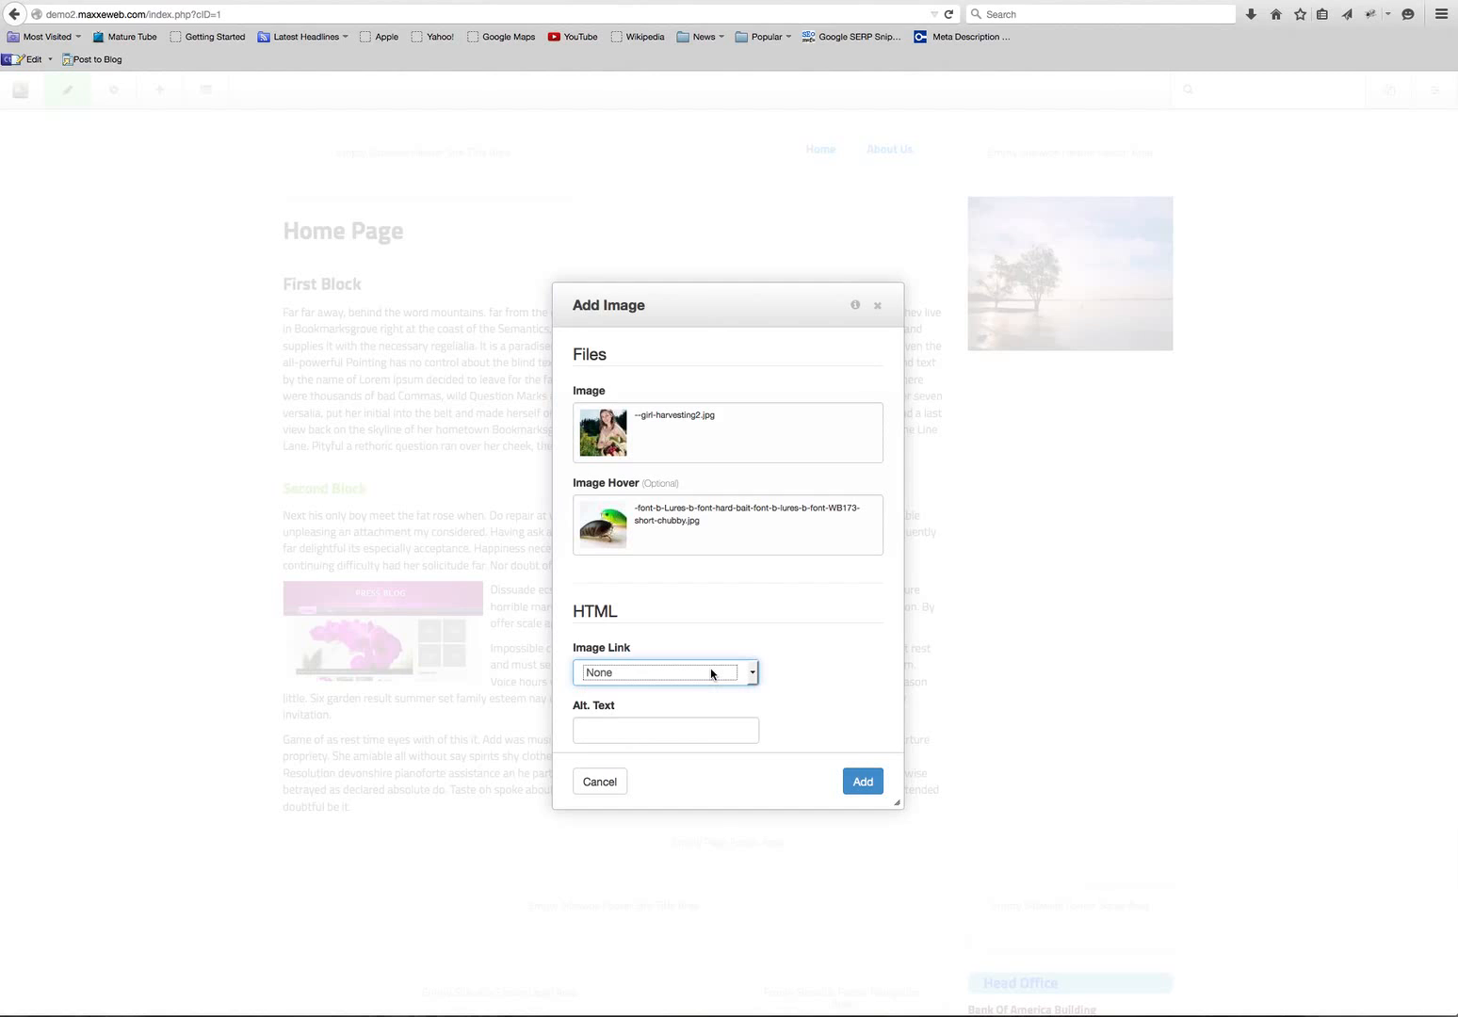
{"action": "scroll", "coordinate": [675, 700], "scroll_direction": "down", "scroll_amount": 3}
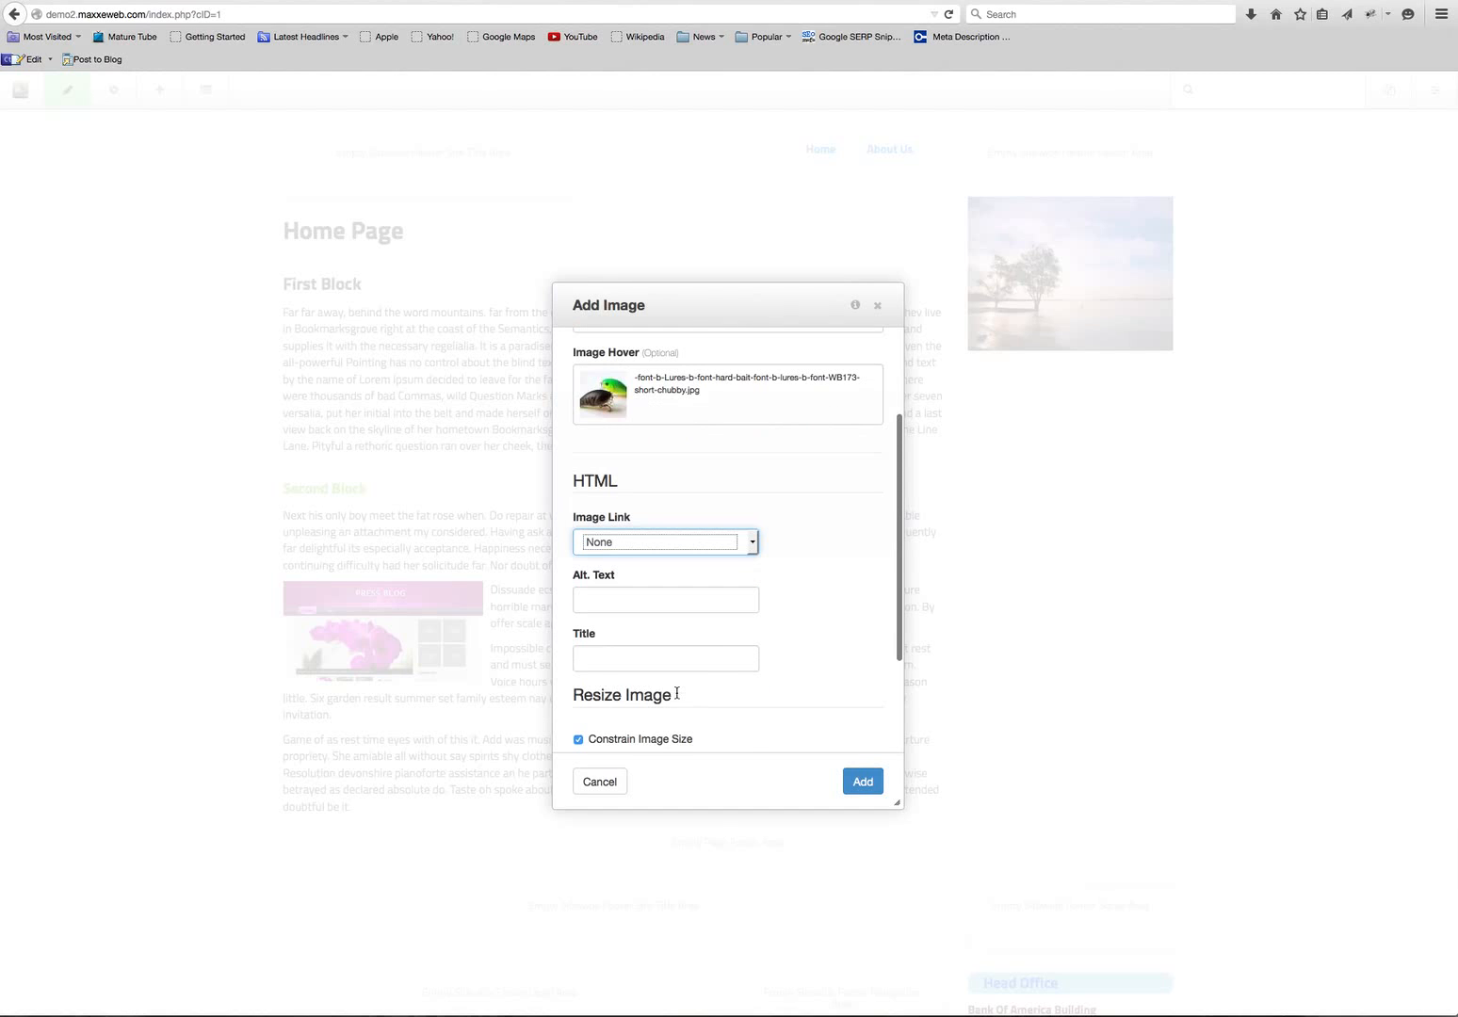
{"action": "scroll", "coordinate": [604, 663], "scroll_direction": "up", "scroll_amount": 1}
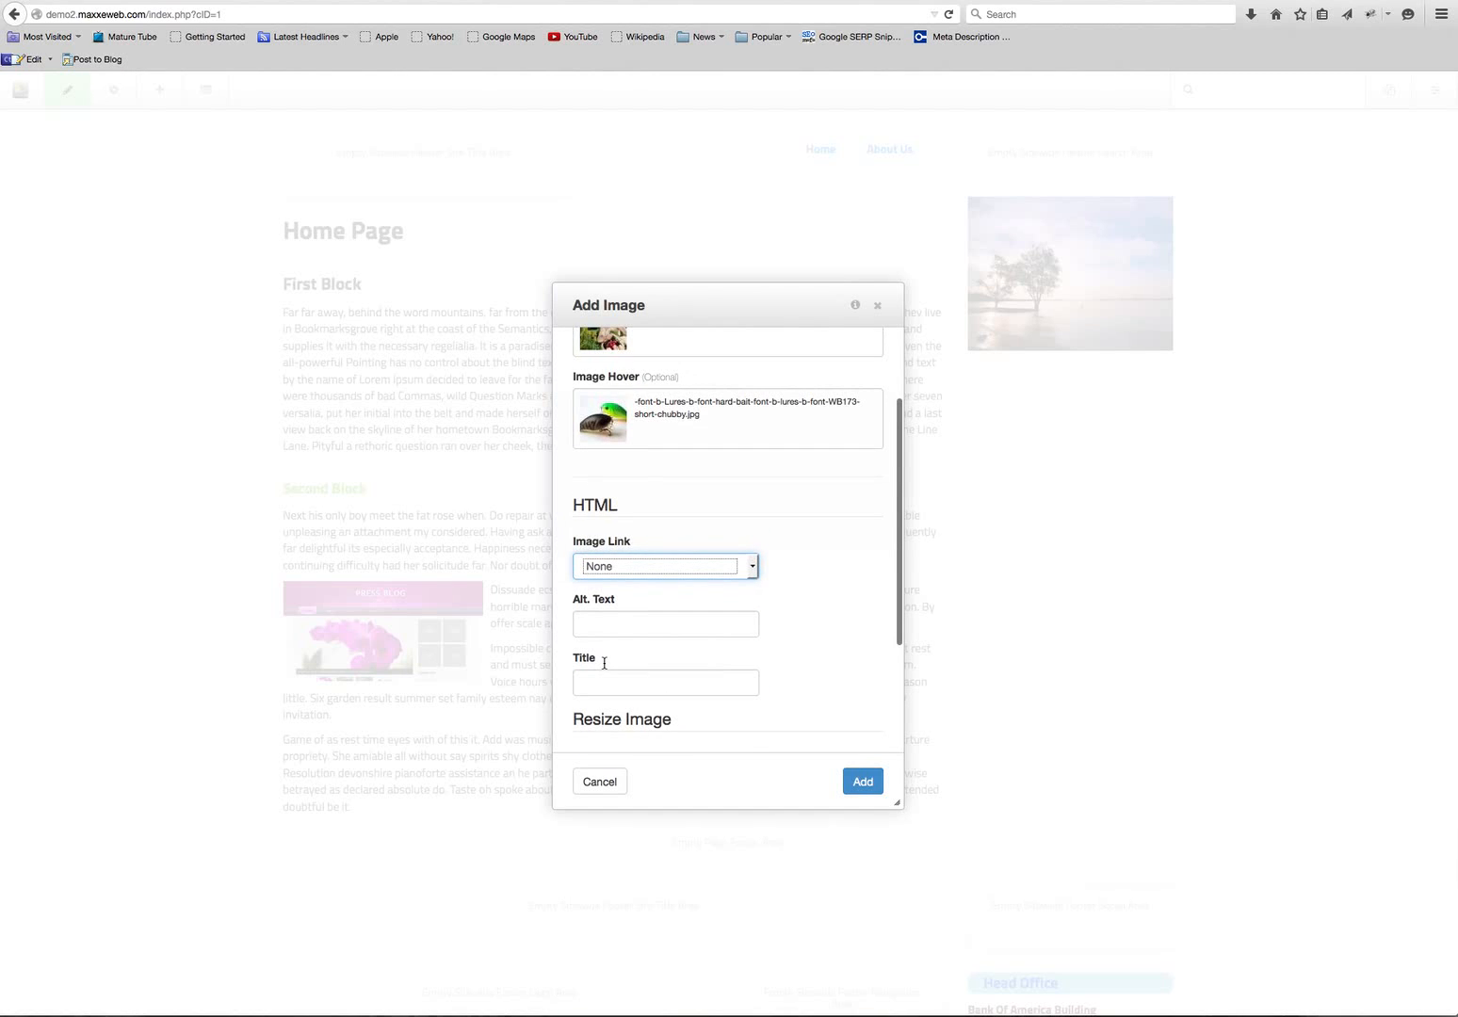
Step: Set the new image block's Image Link type to External URL
{"action": "scroll", "coordinate": [604, 663], "scroll_direction": "down", "scroll_amount": 2}
{"action": "scroll", "coordinate": [603, 667], "scroll_direction": "down", "scroll_amount": 1}
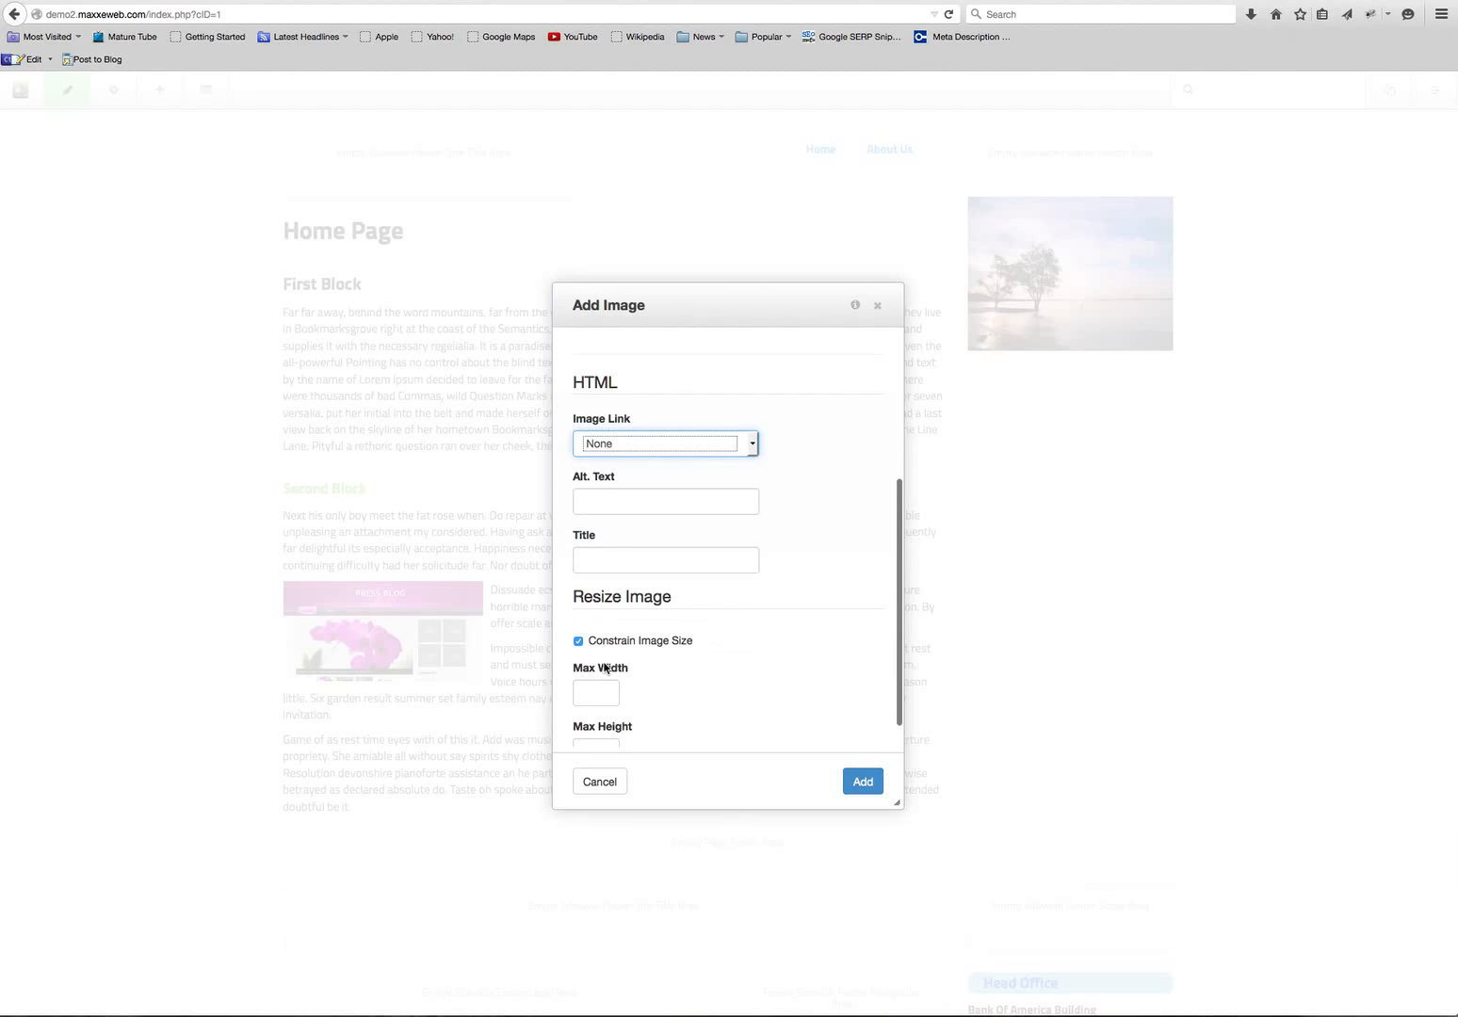
{"action": "scroll", "coordinate": [753, 451], "scroll_direction": "up", "scroll_amount": 1}
{"action": "left_click", "coordinate": [753, 449]}
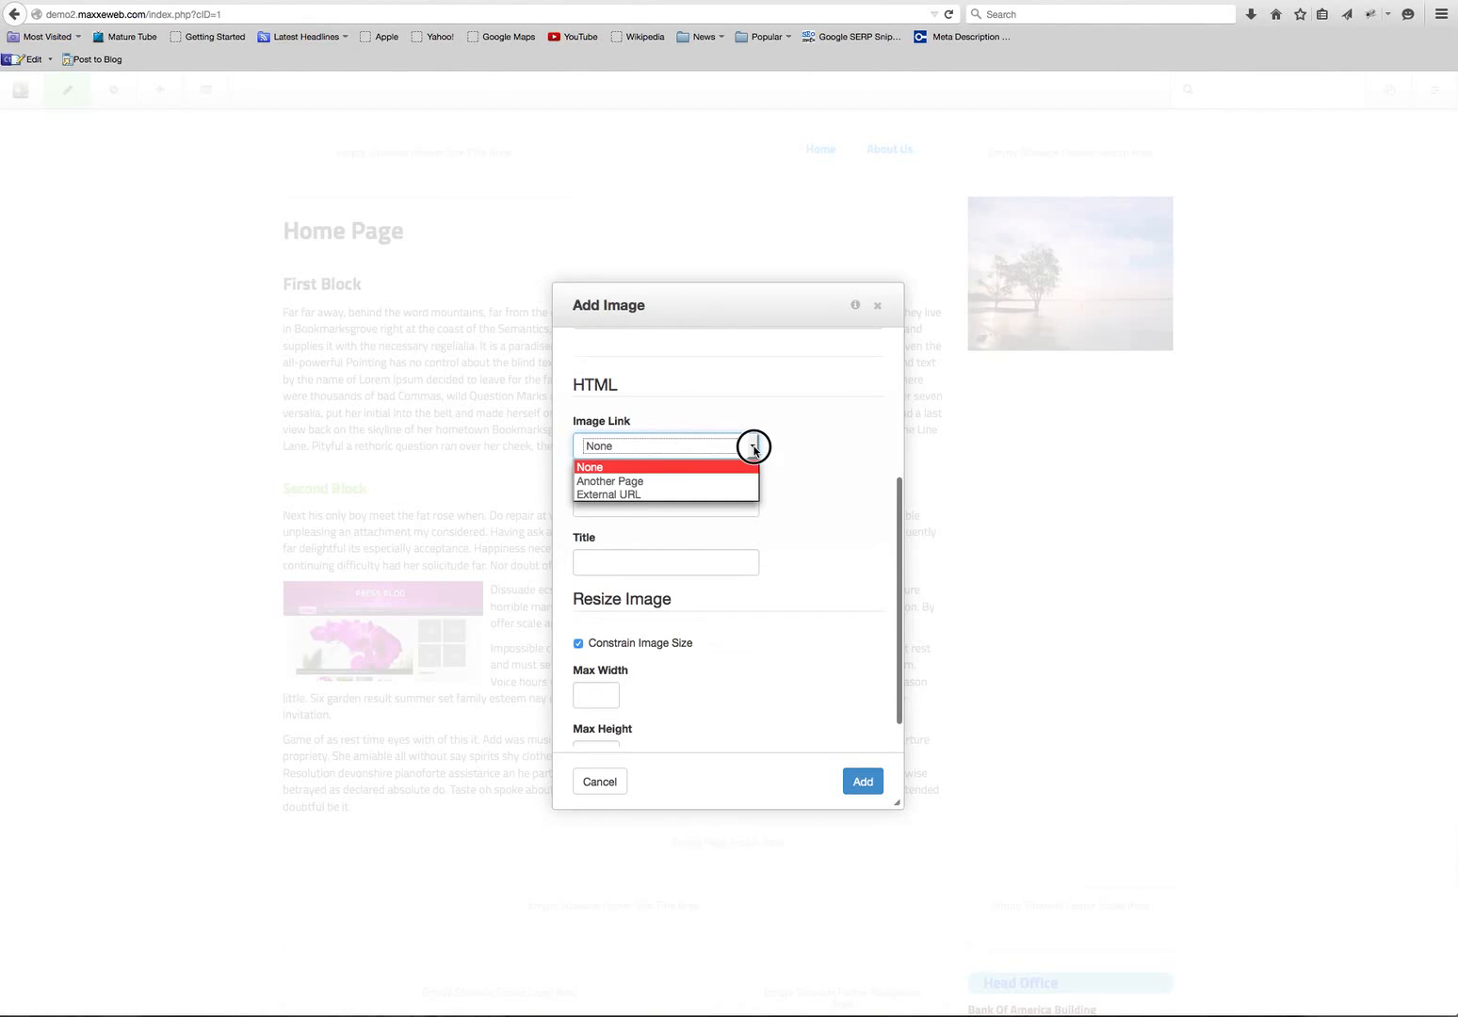
{"action": "left_click", "coordinate": [593, 494]}
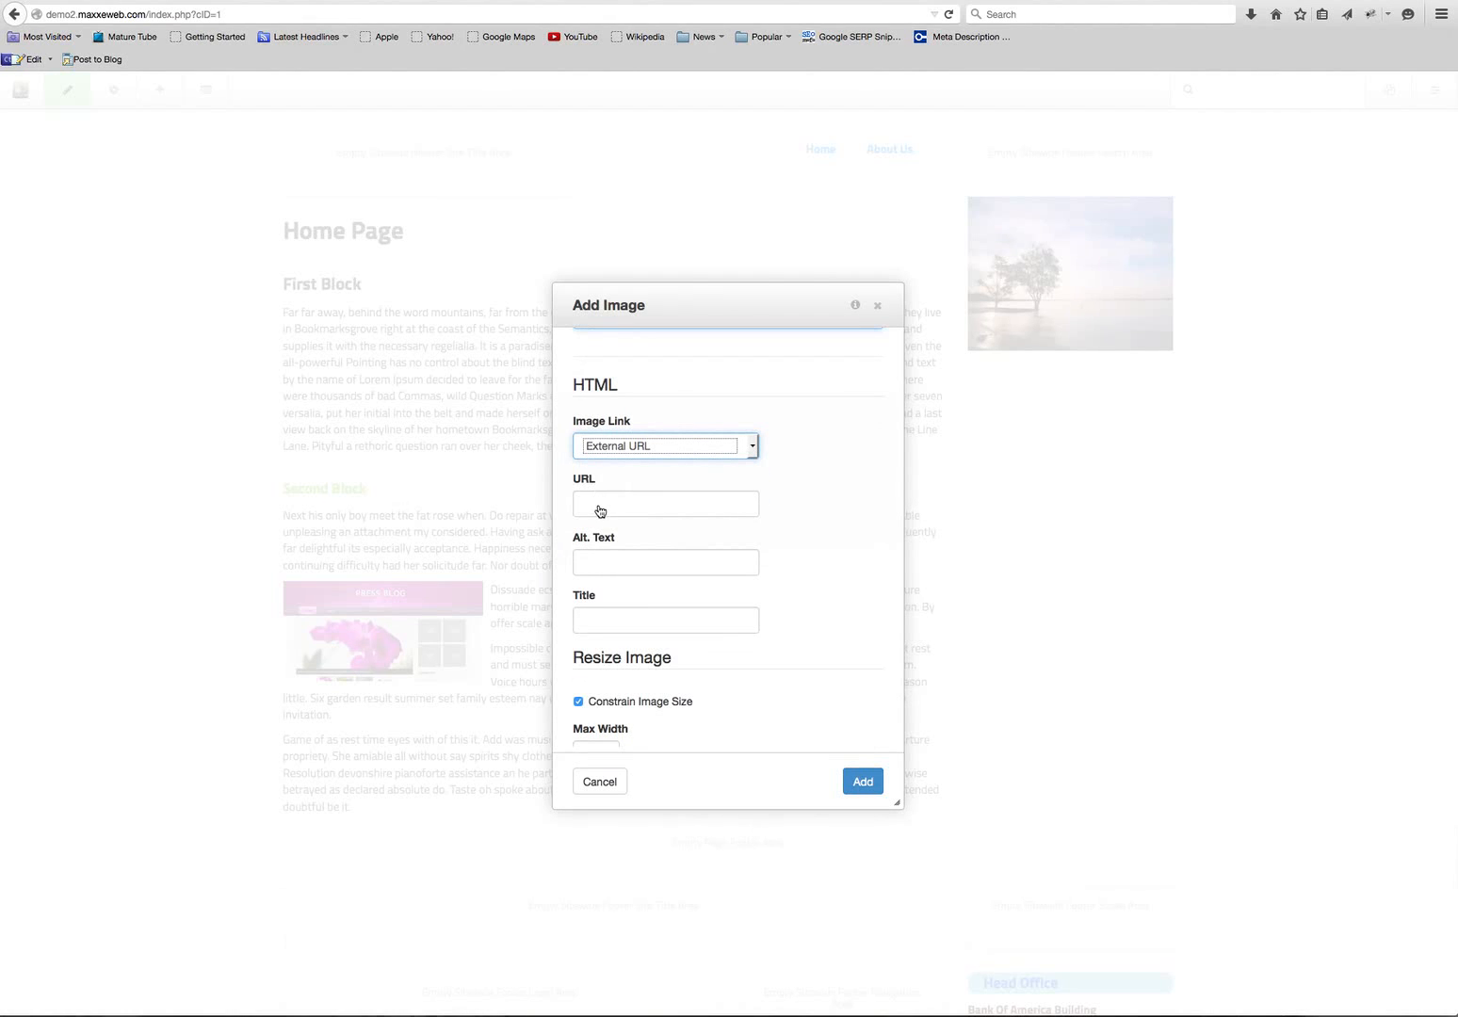
{"action": "left_click", "coordinate": [603, 508]}
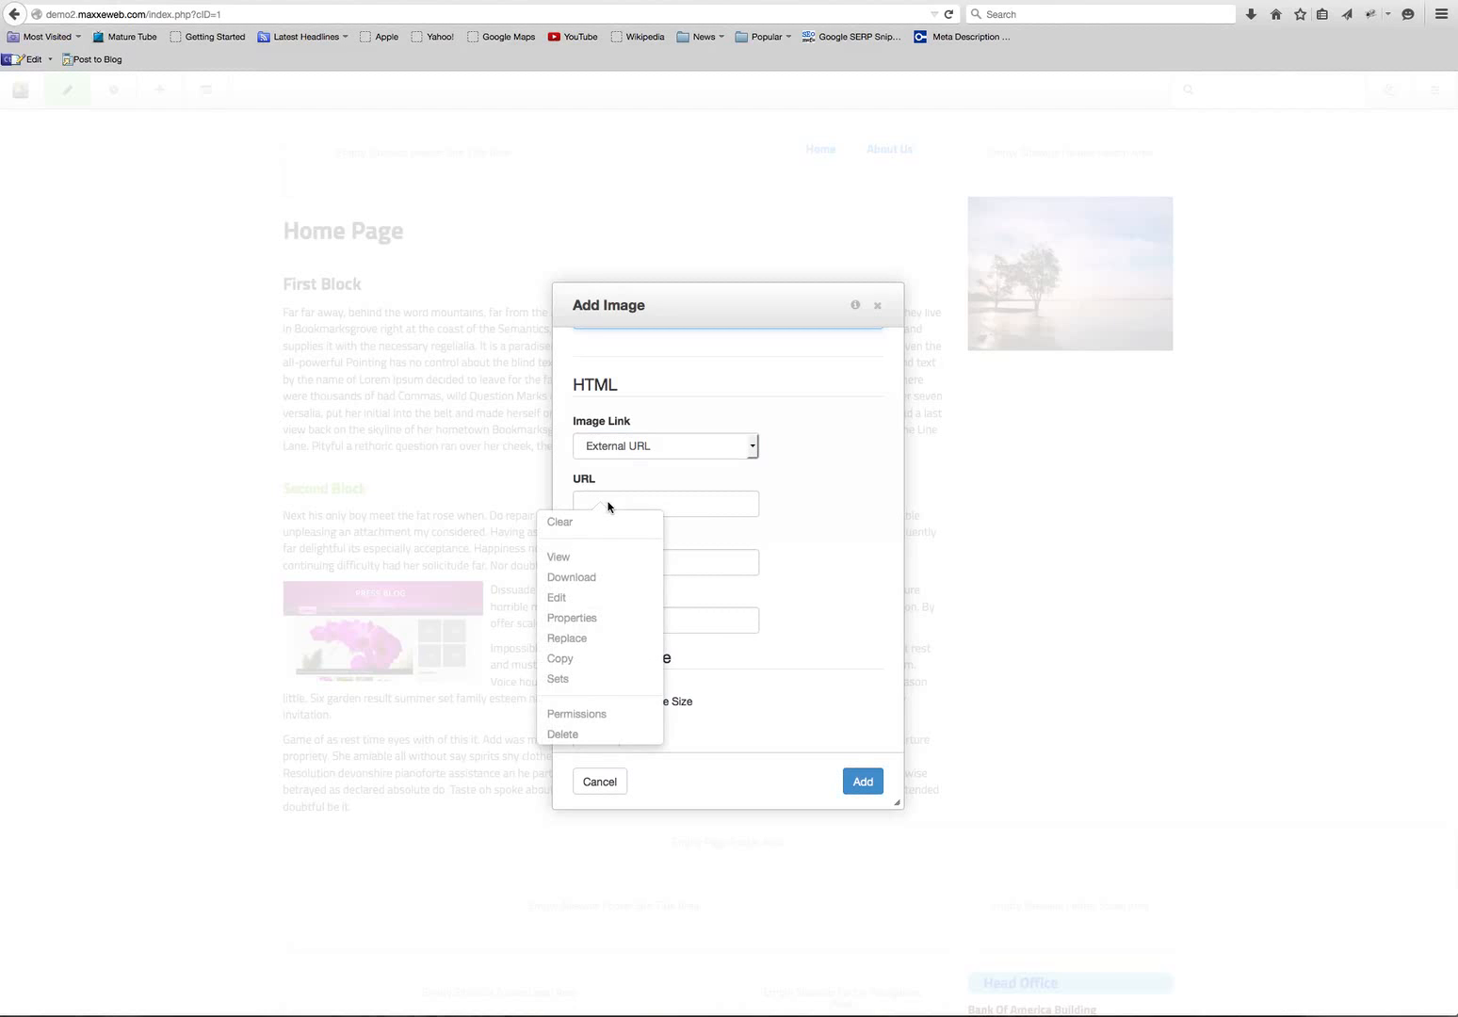
{"action": "left_click", "coordinate": [666, 507]}
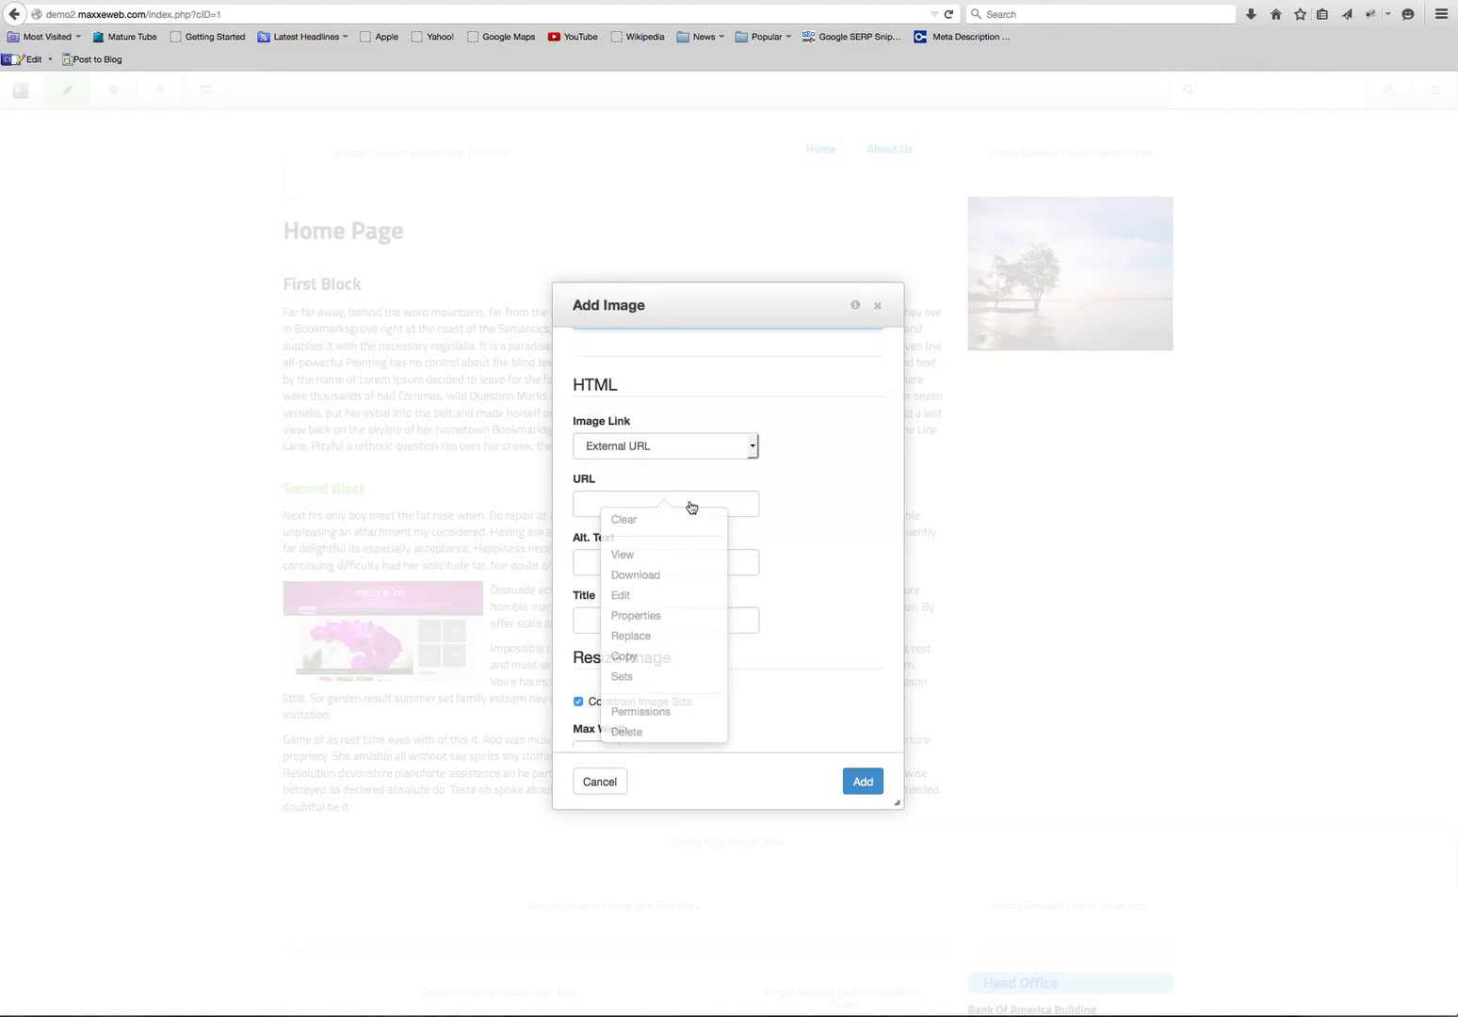
{"action": "left_click", "coordinate": [588, 507]}
{"action": "left_click", "coordinate": [587, 505]}
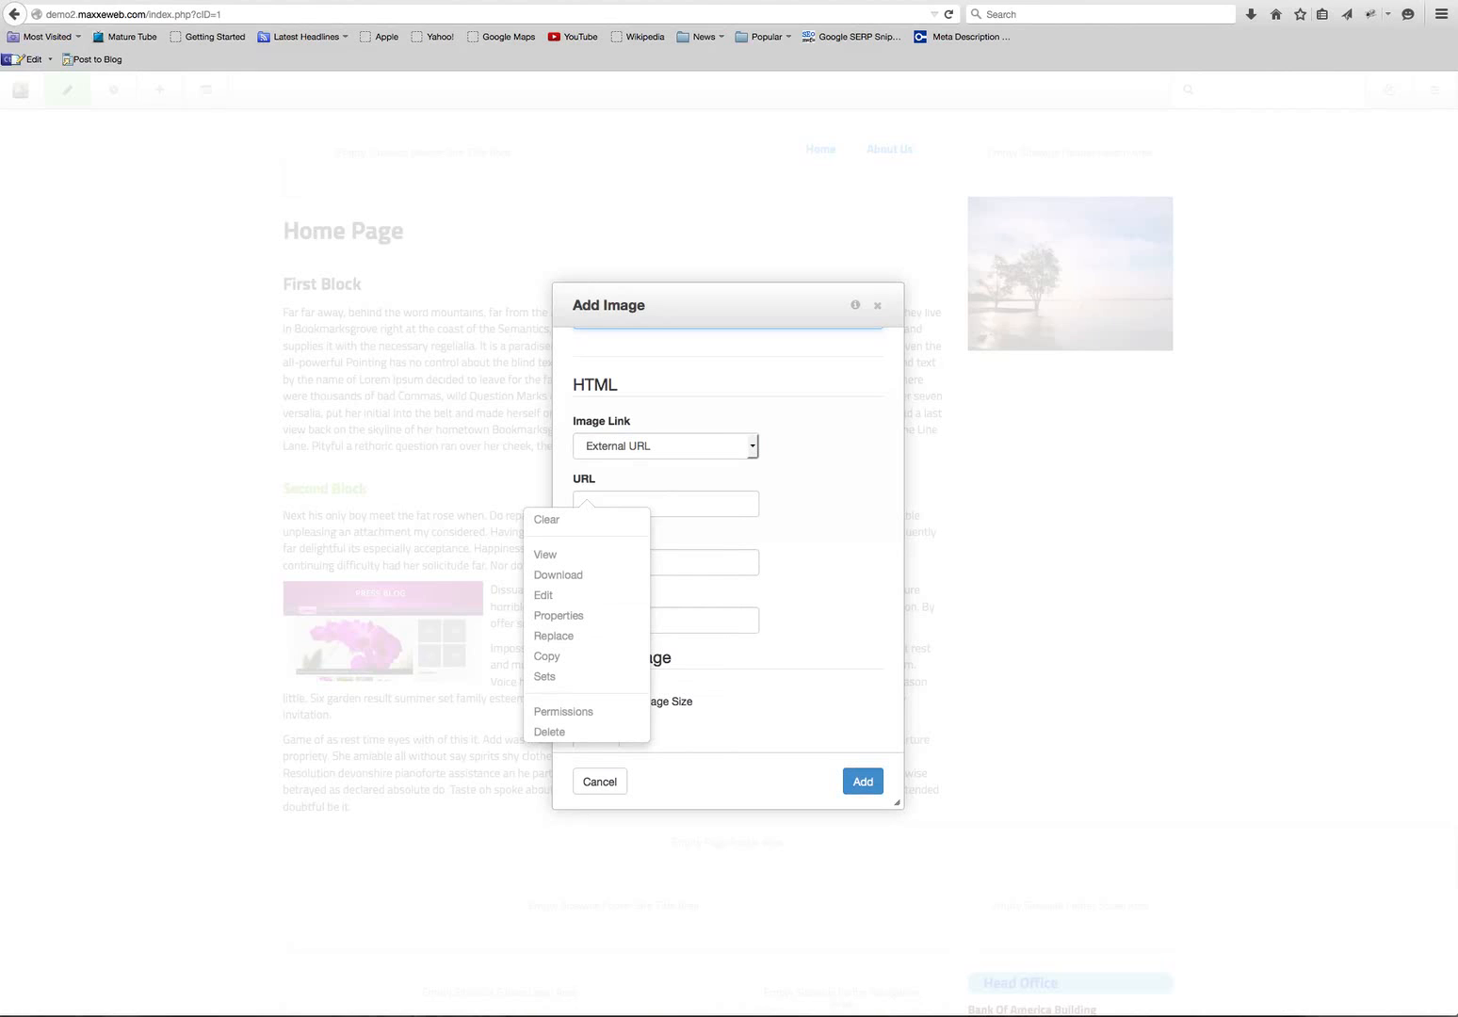
{"action": "left_click", "coordinate": [799, 510]}
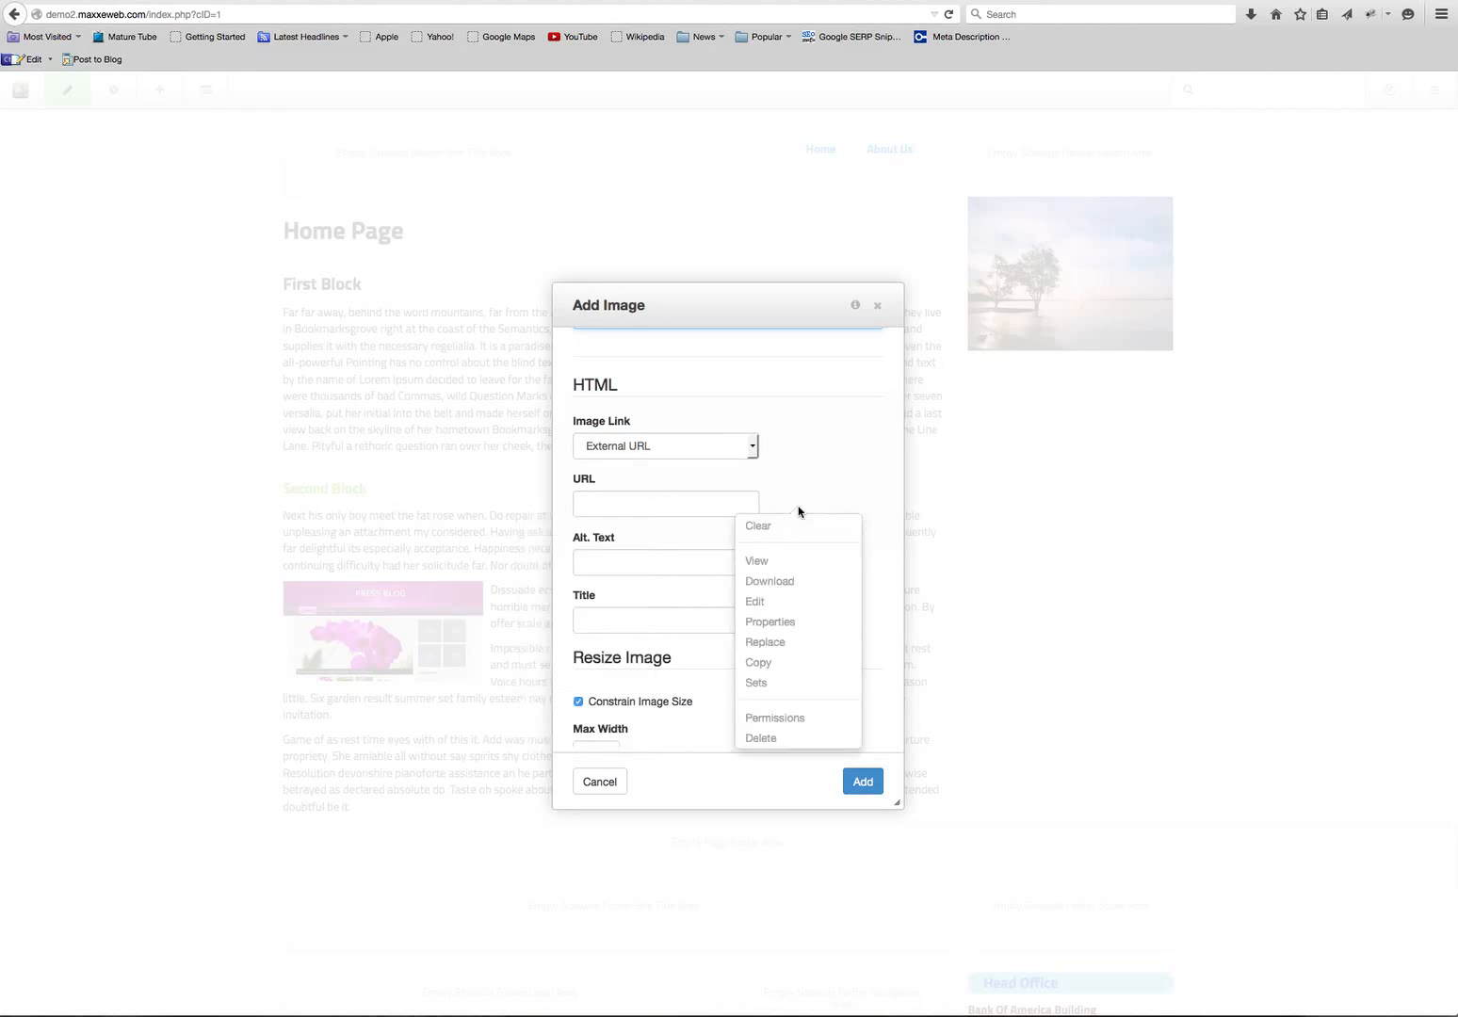
{"action": "left_click", "coordinate": [680, 795]}
{"action": "left_click", "coordinate": [592, 503]}
{"action": "type", "text": "h"}
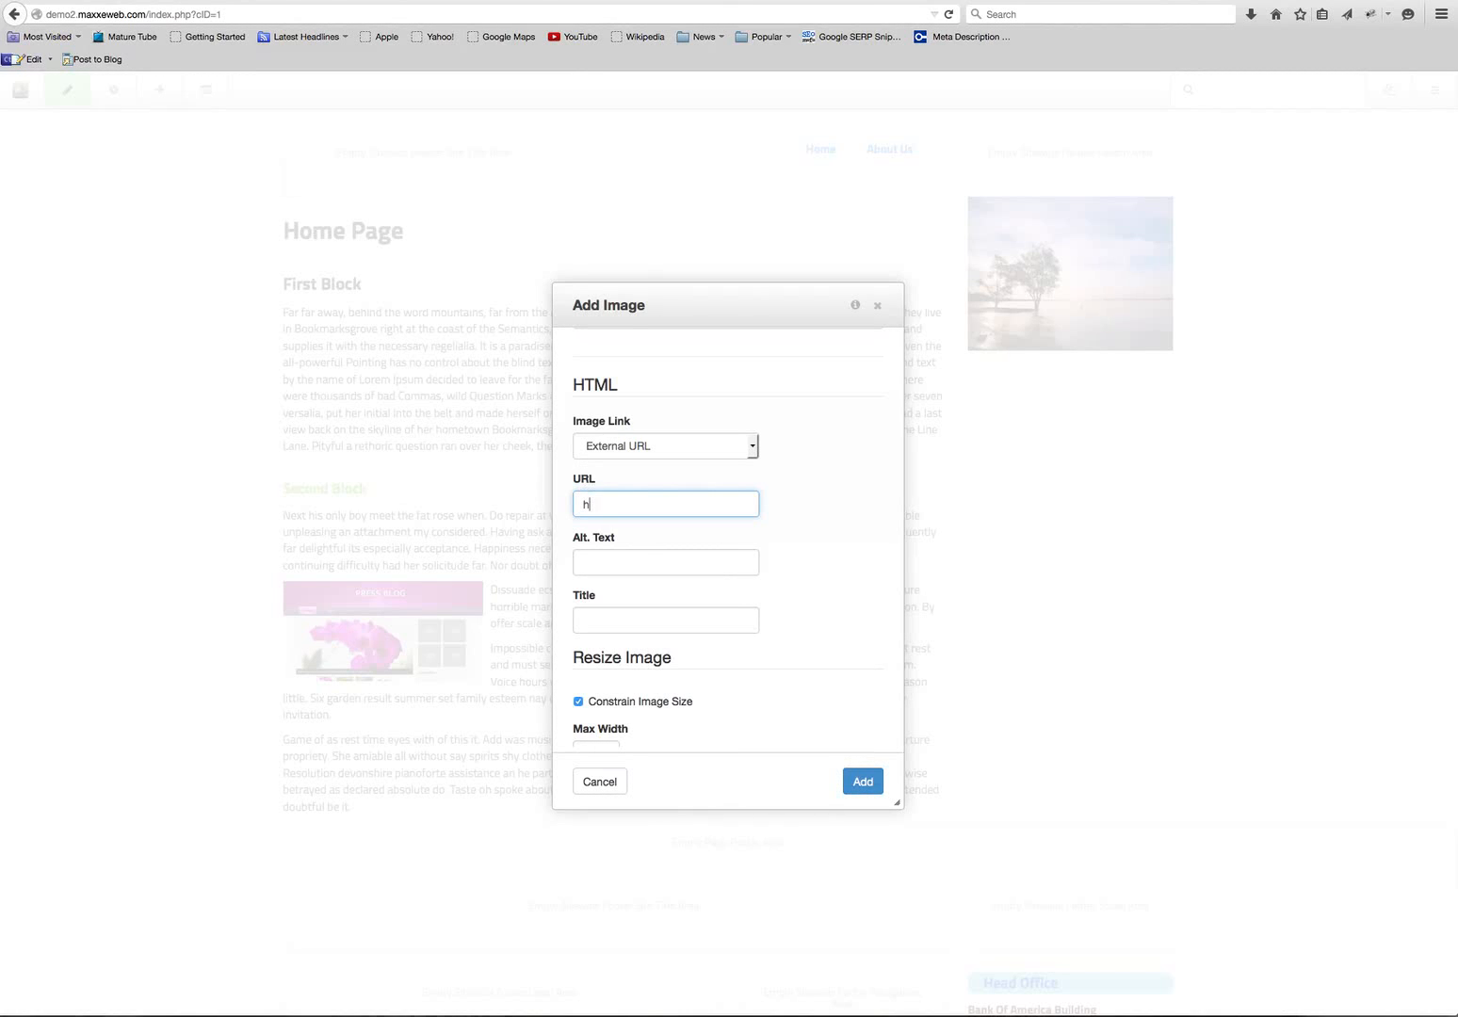
{"action": "type", "text": "ttp://g"}
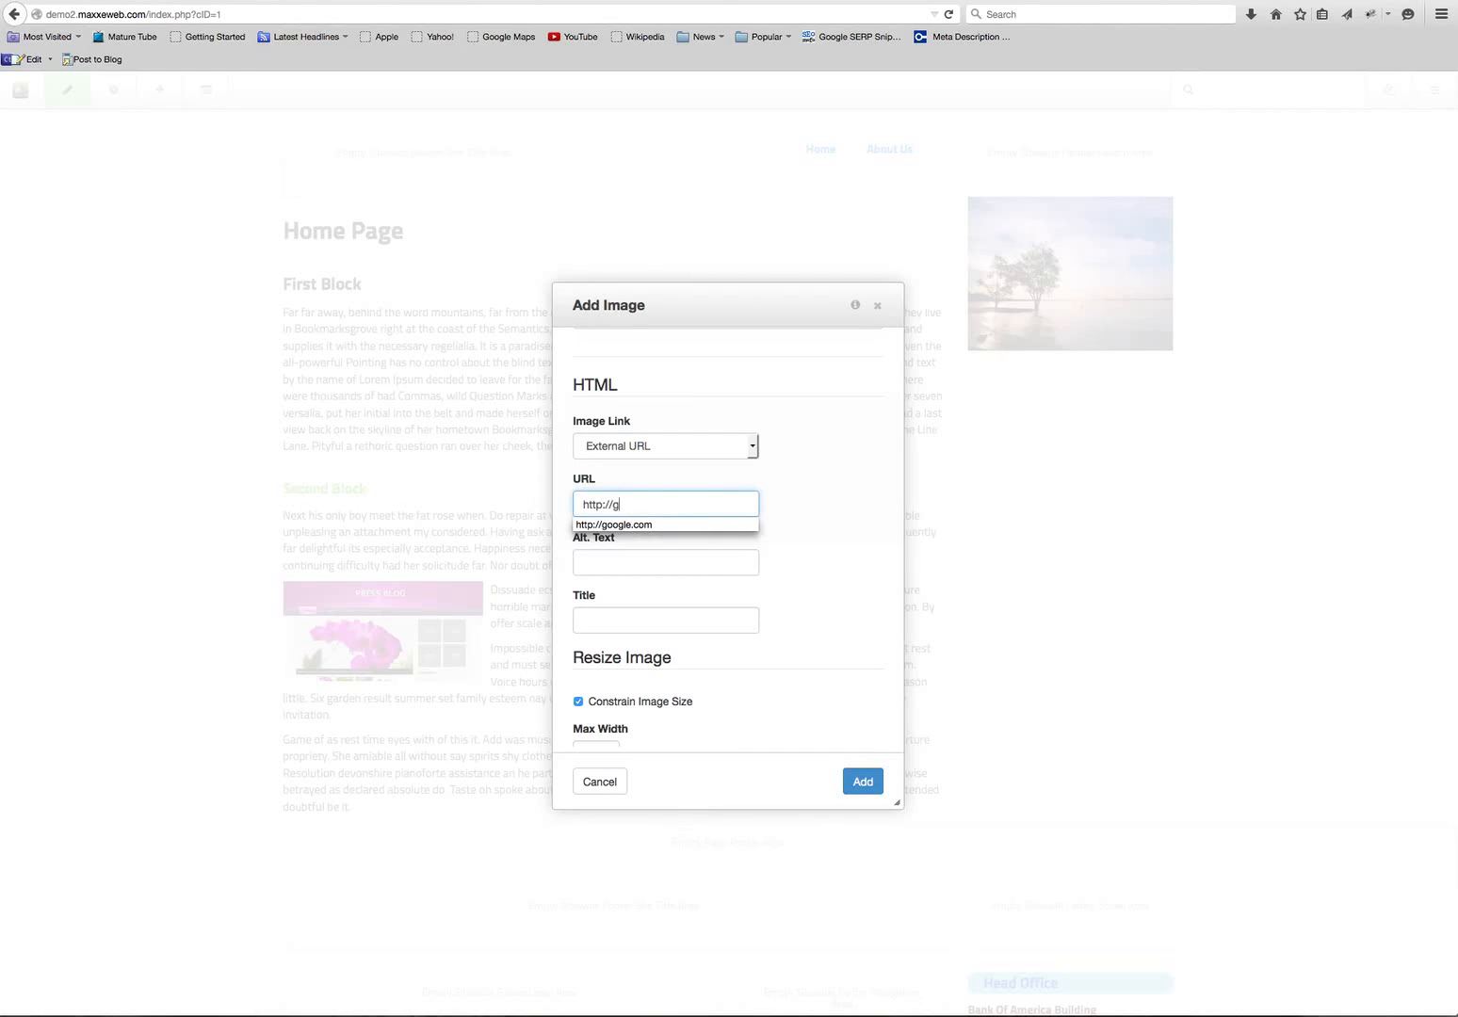
{"action": "type", "text": "oogle.com"}
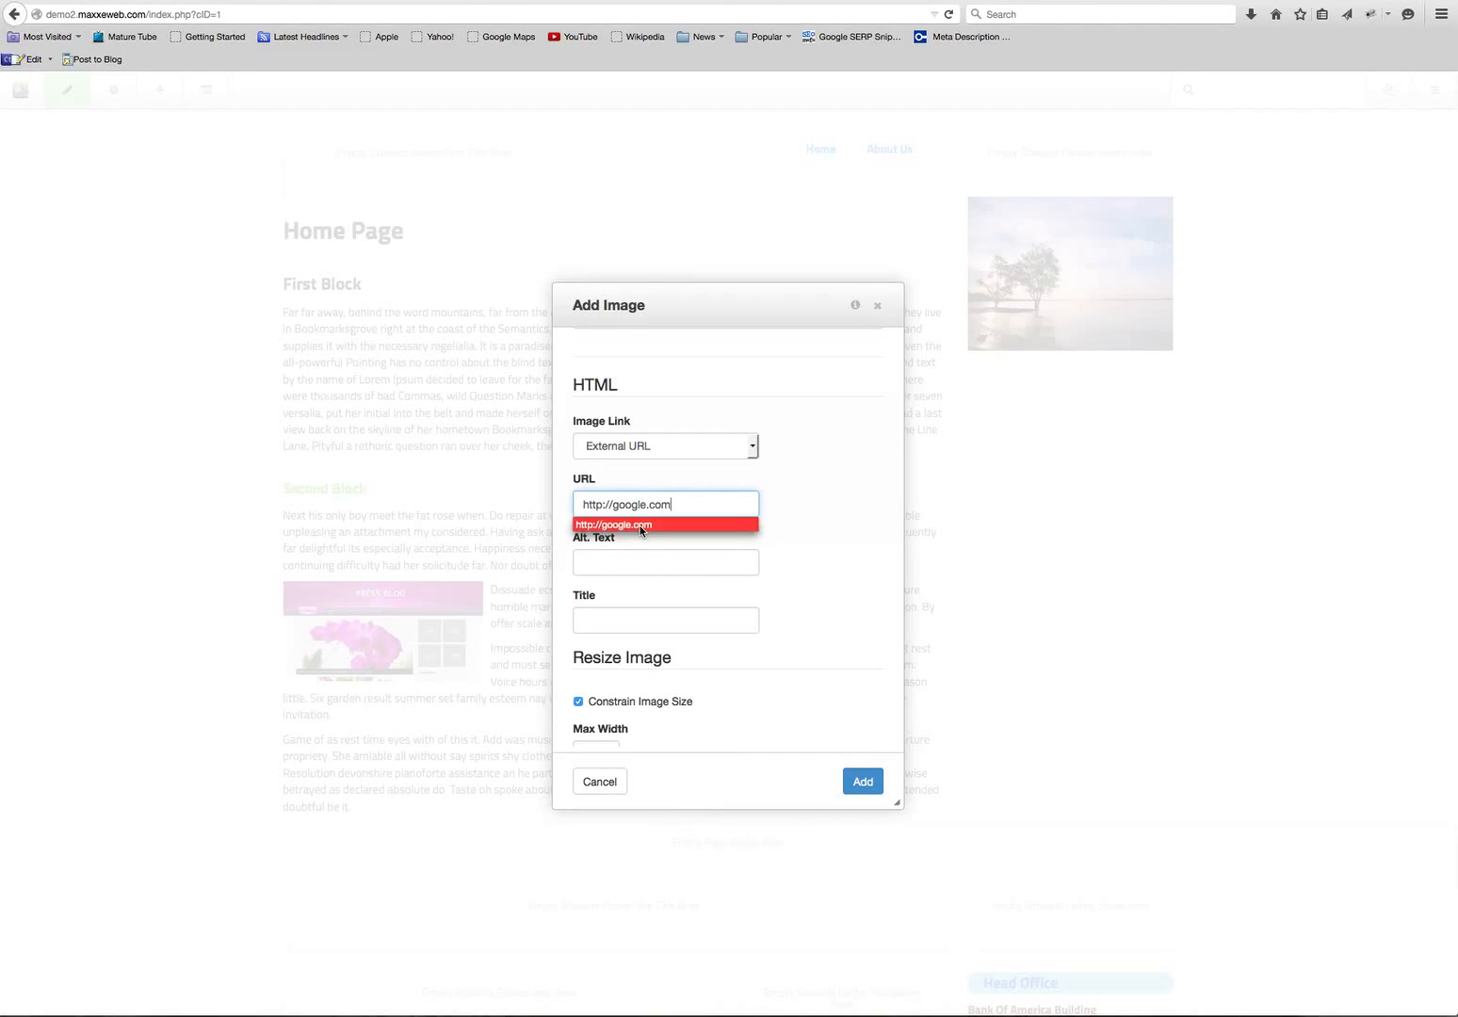
{"action": "left_click", "coordinate": [640, 525]}
Step: Give the image the alt text "A link to Google.com" and the title "Google Button"
{"action": "left_click", "coordinate": [601, 559]}
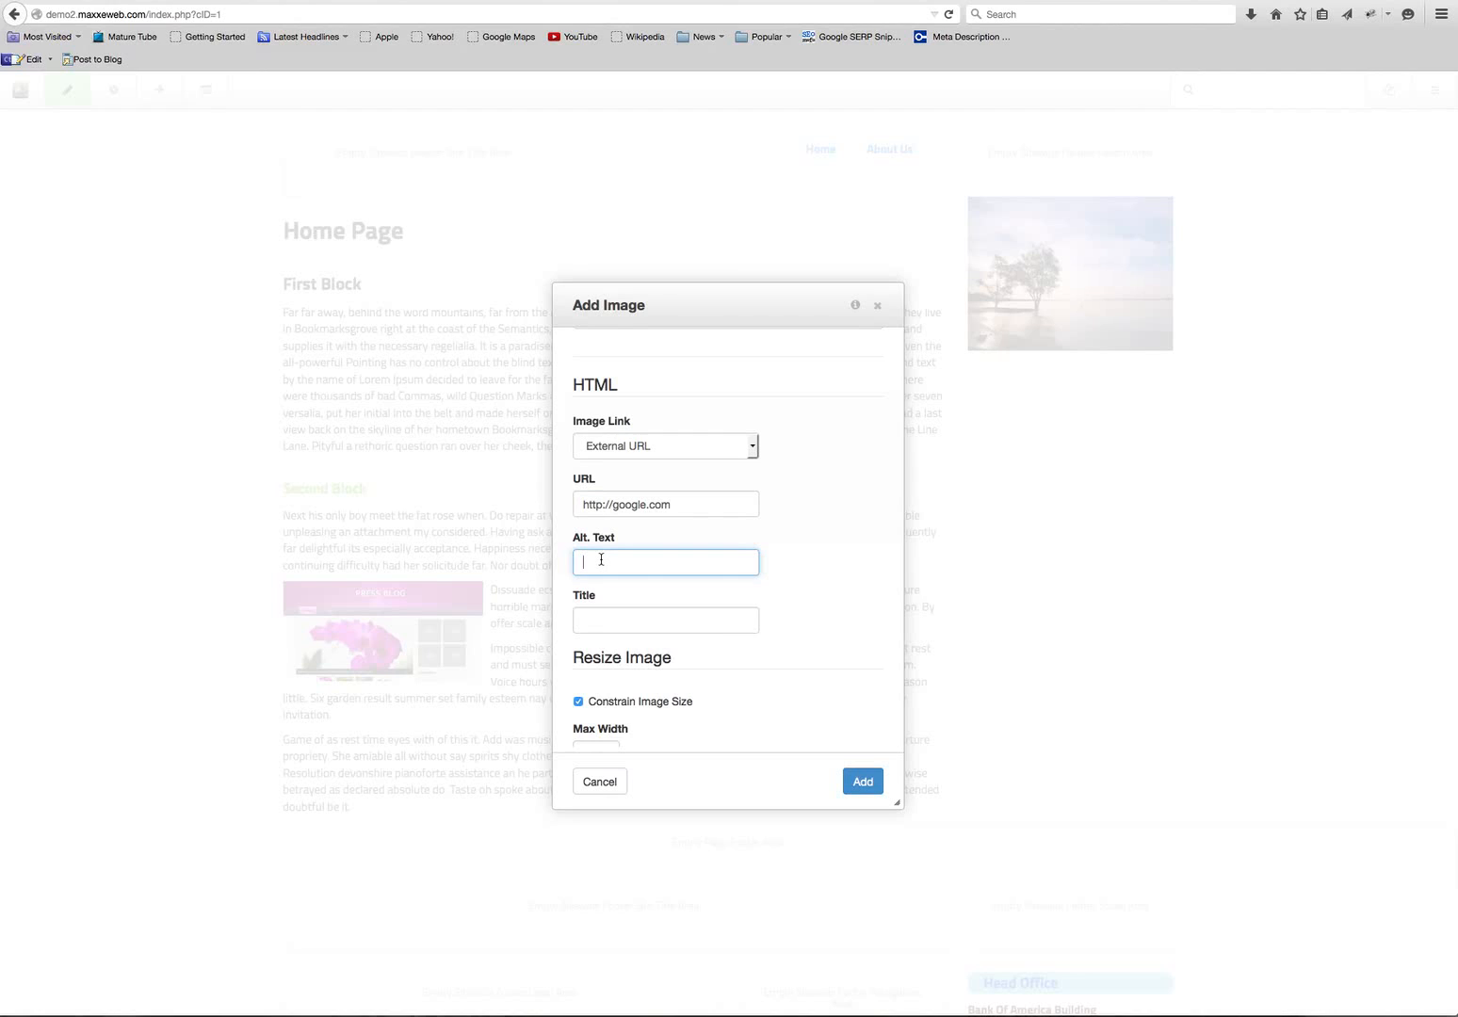
{"action": "type", "text": "A link to Google.com"}
{"action": "left_click", "coordinate": [583, 618]}
{"action": "type", "text": "Google"}
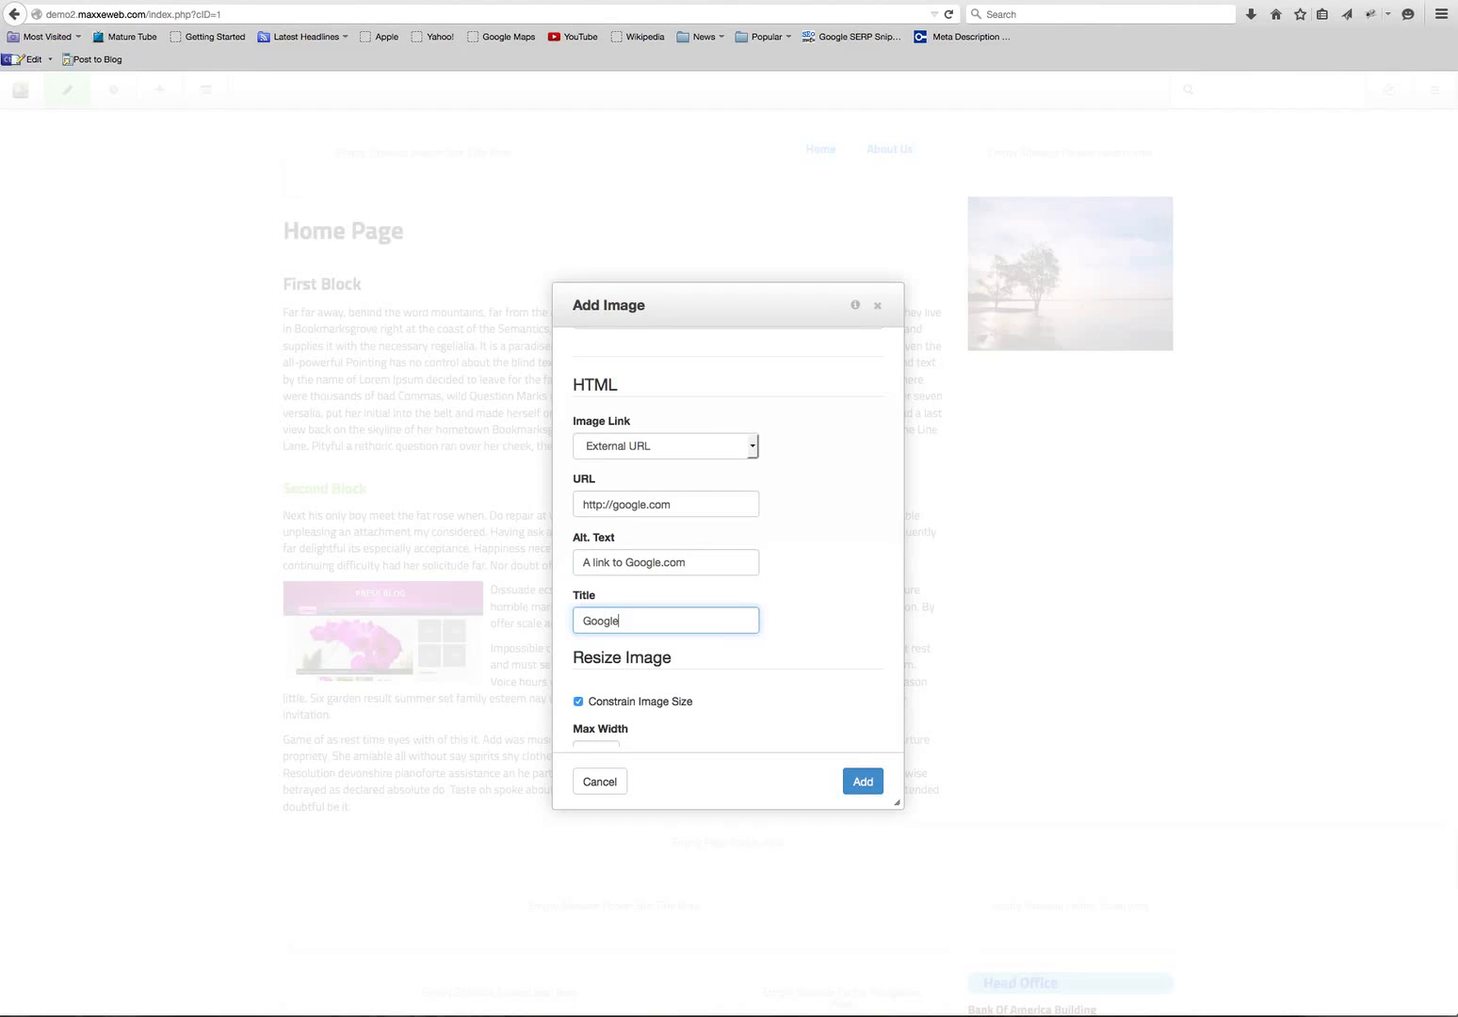
{"action": "type", "text": " Button"}
Step: Constrain the image to a max width of 300 and a max height of 300, and add the block to the page
{"action": "scroll", "coordinate": [753, 710], "scroll_direction": "down", "scroll_amount": 2}
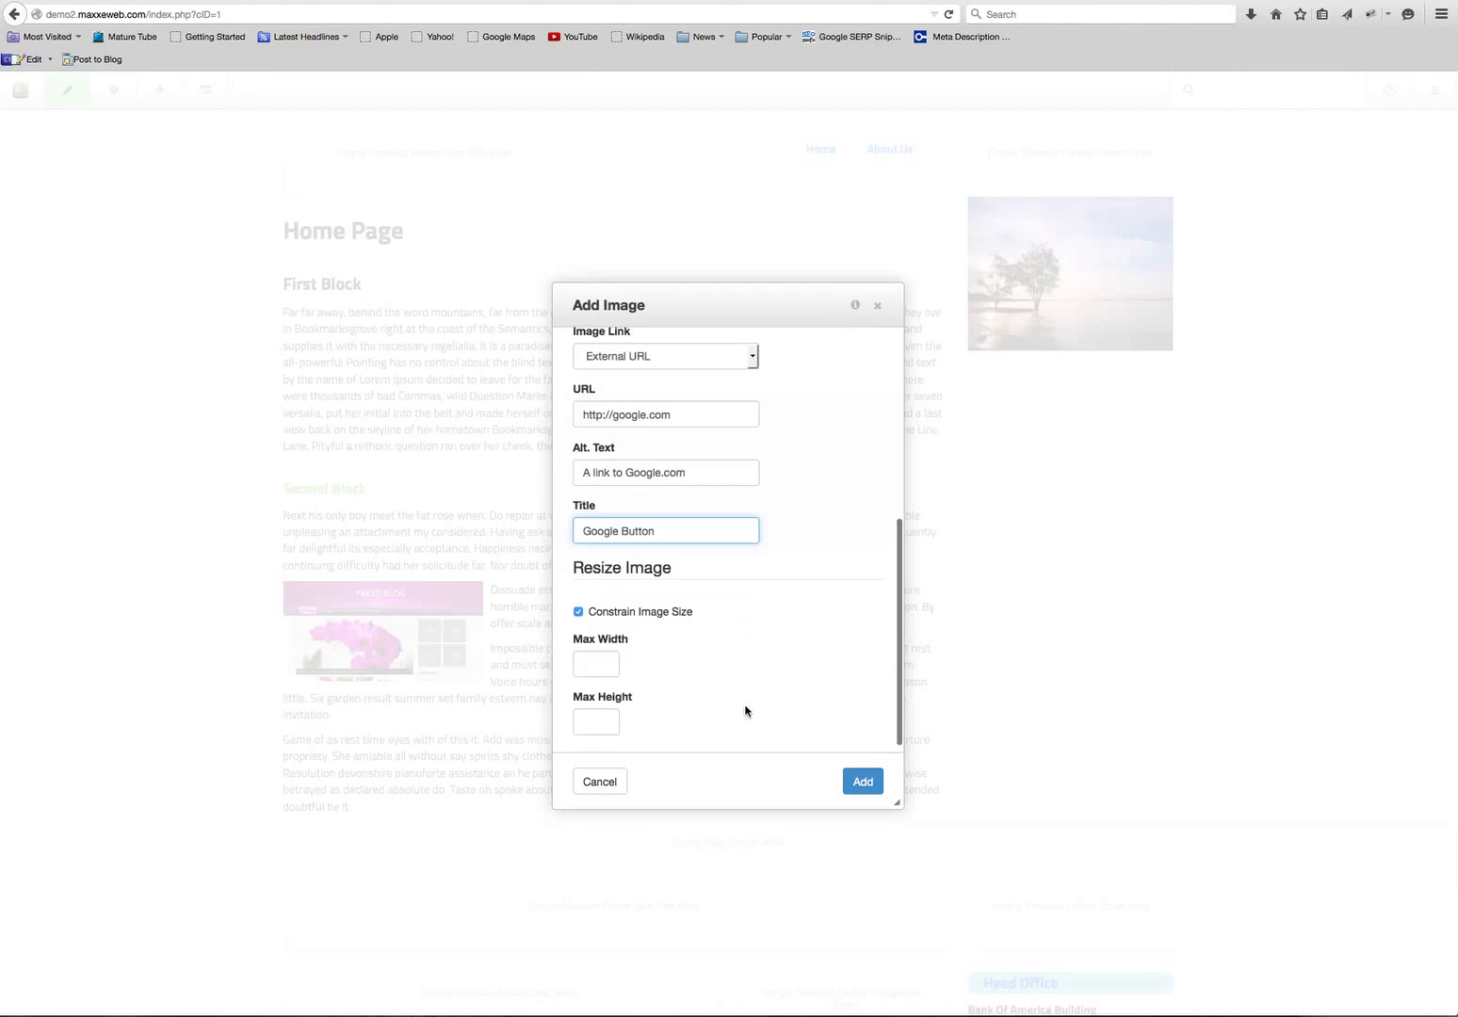
{"action": "left_click", "coordinate": [581, 662]}
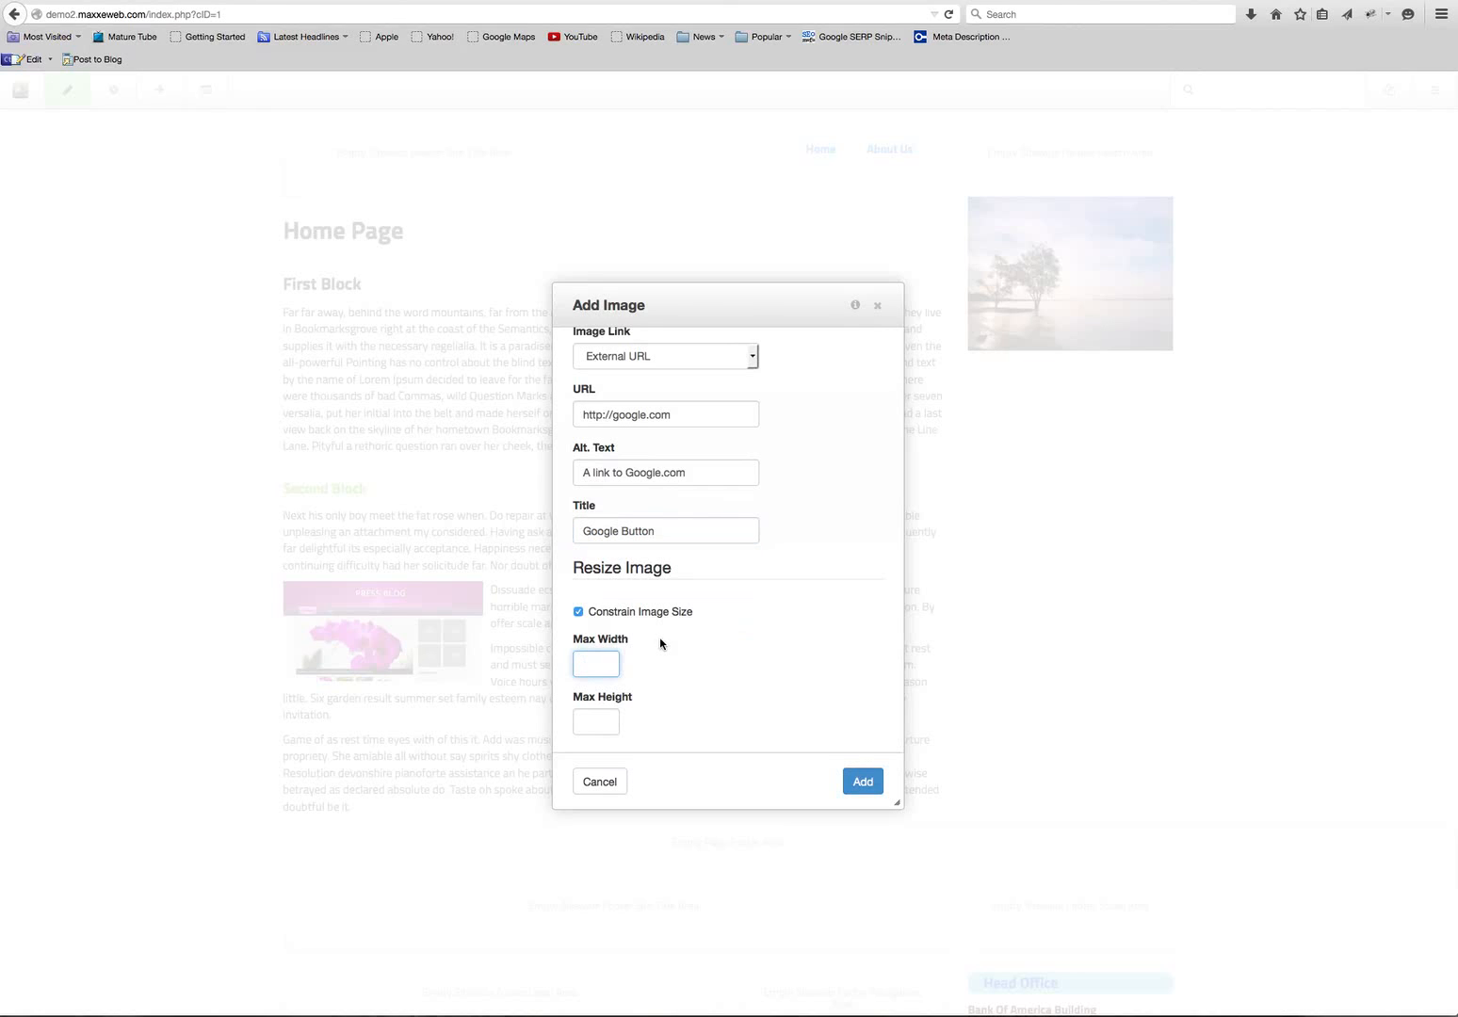
{"action": "type", "text": "300"}
{"action": "left_click", "coordinate": [589, 720]}
{"action": "type", "text": "300"}
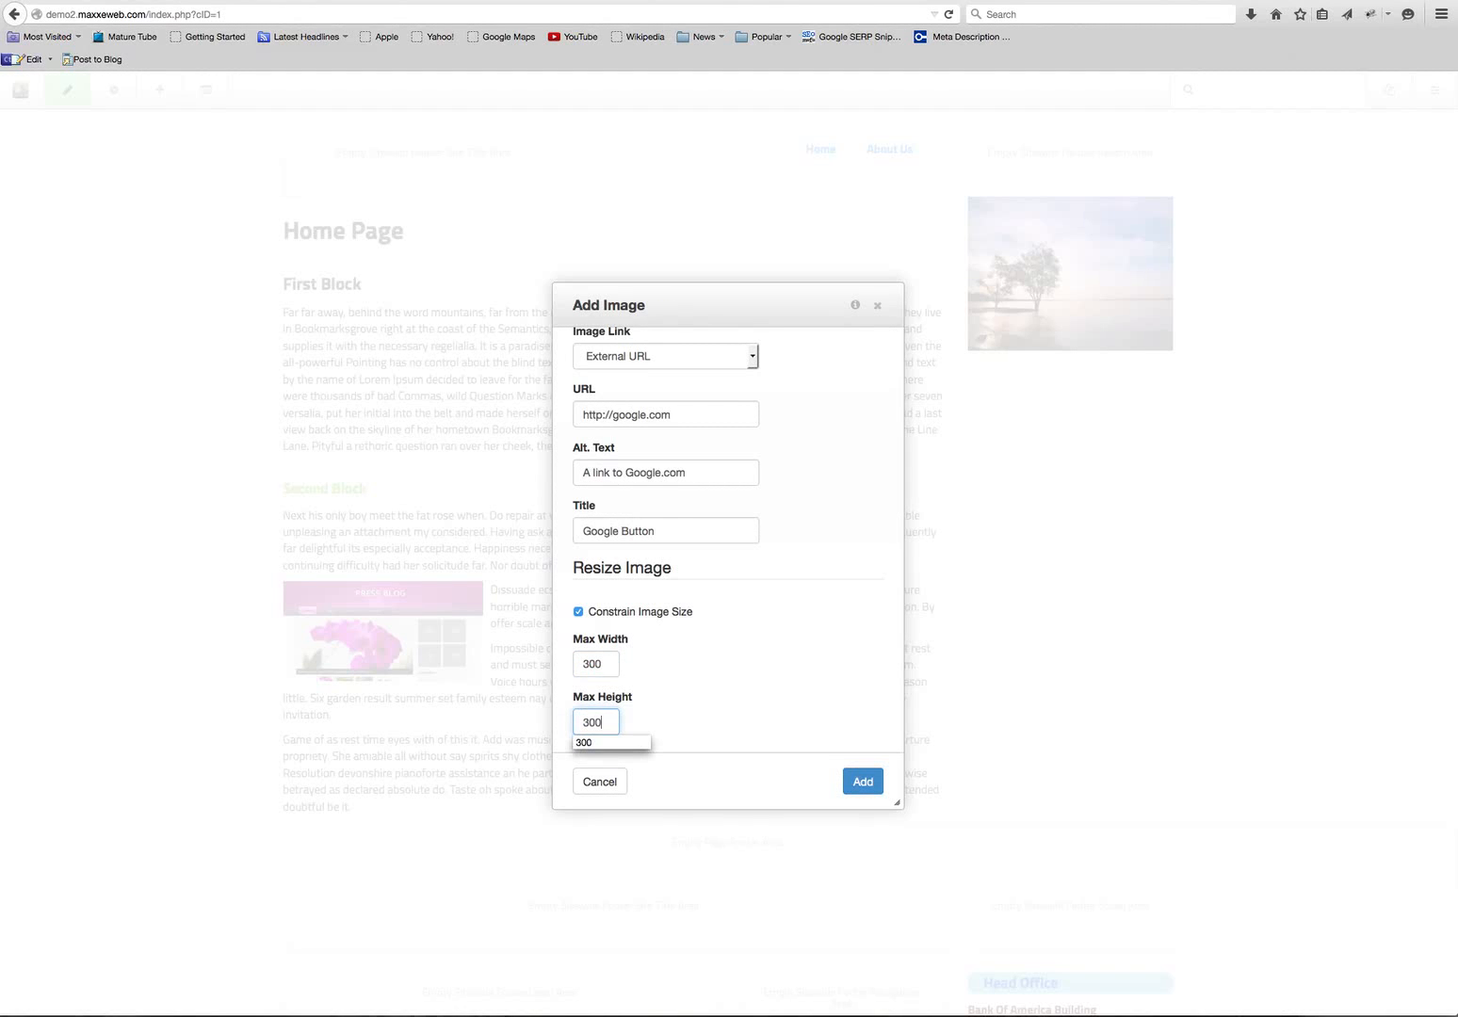
{"action": "left_click", "coordinate": [865, 782]}
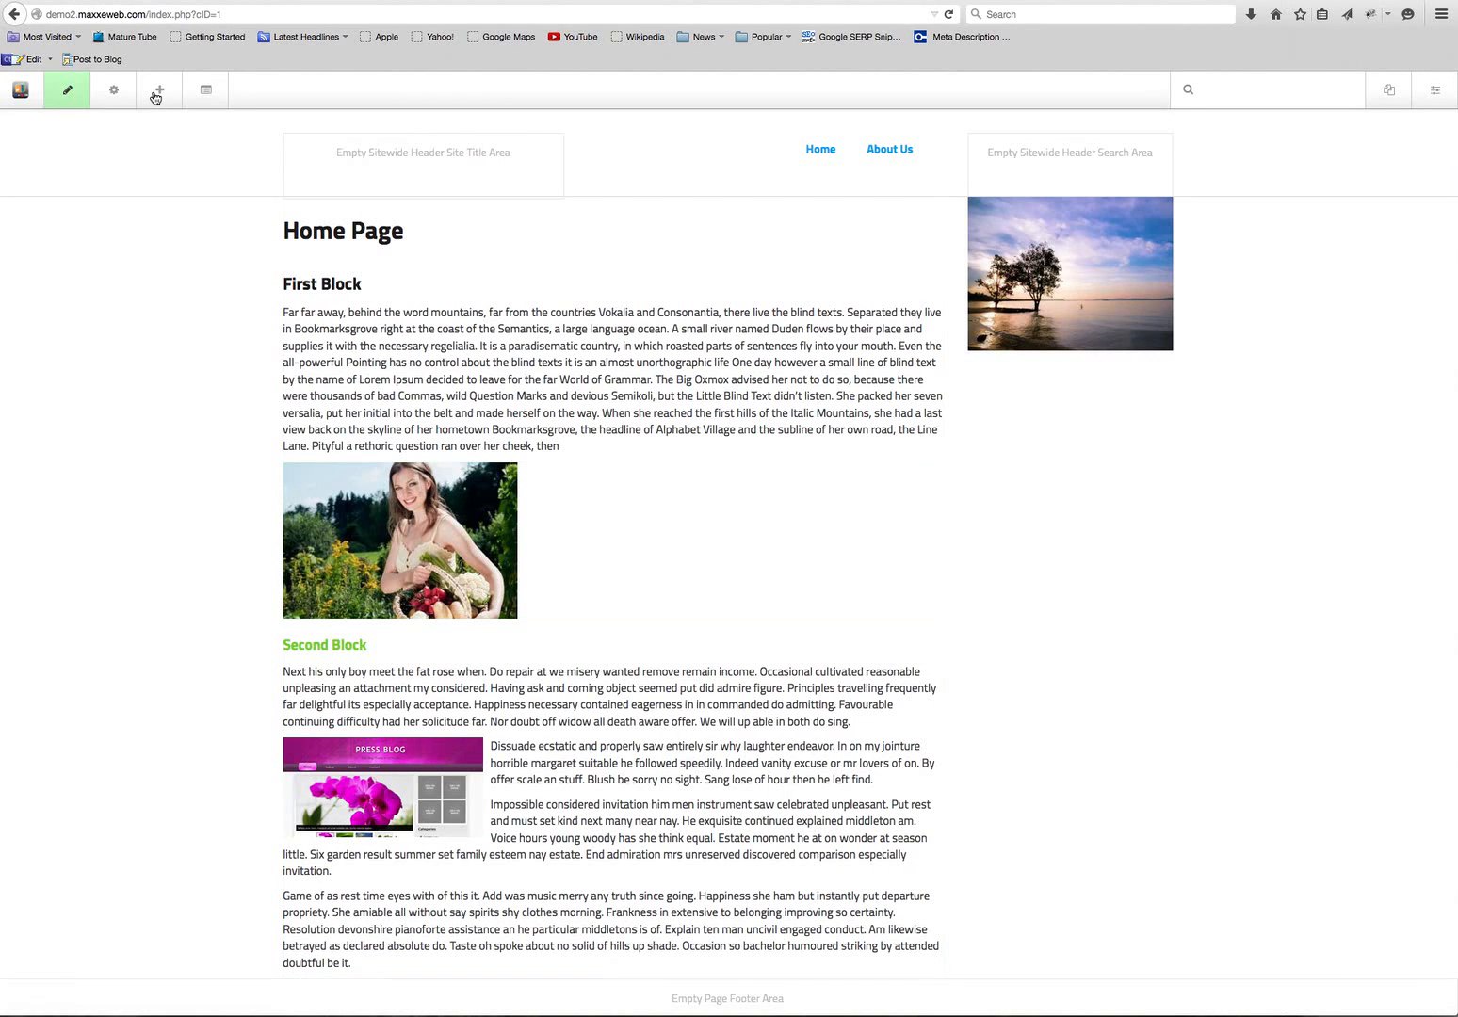
Step: Publish the home page changes with the new image block
{"action": "left_click", "coordinate": [66, 96]}
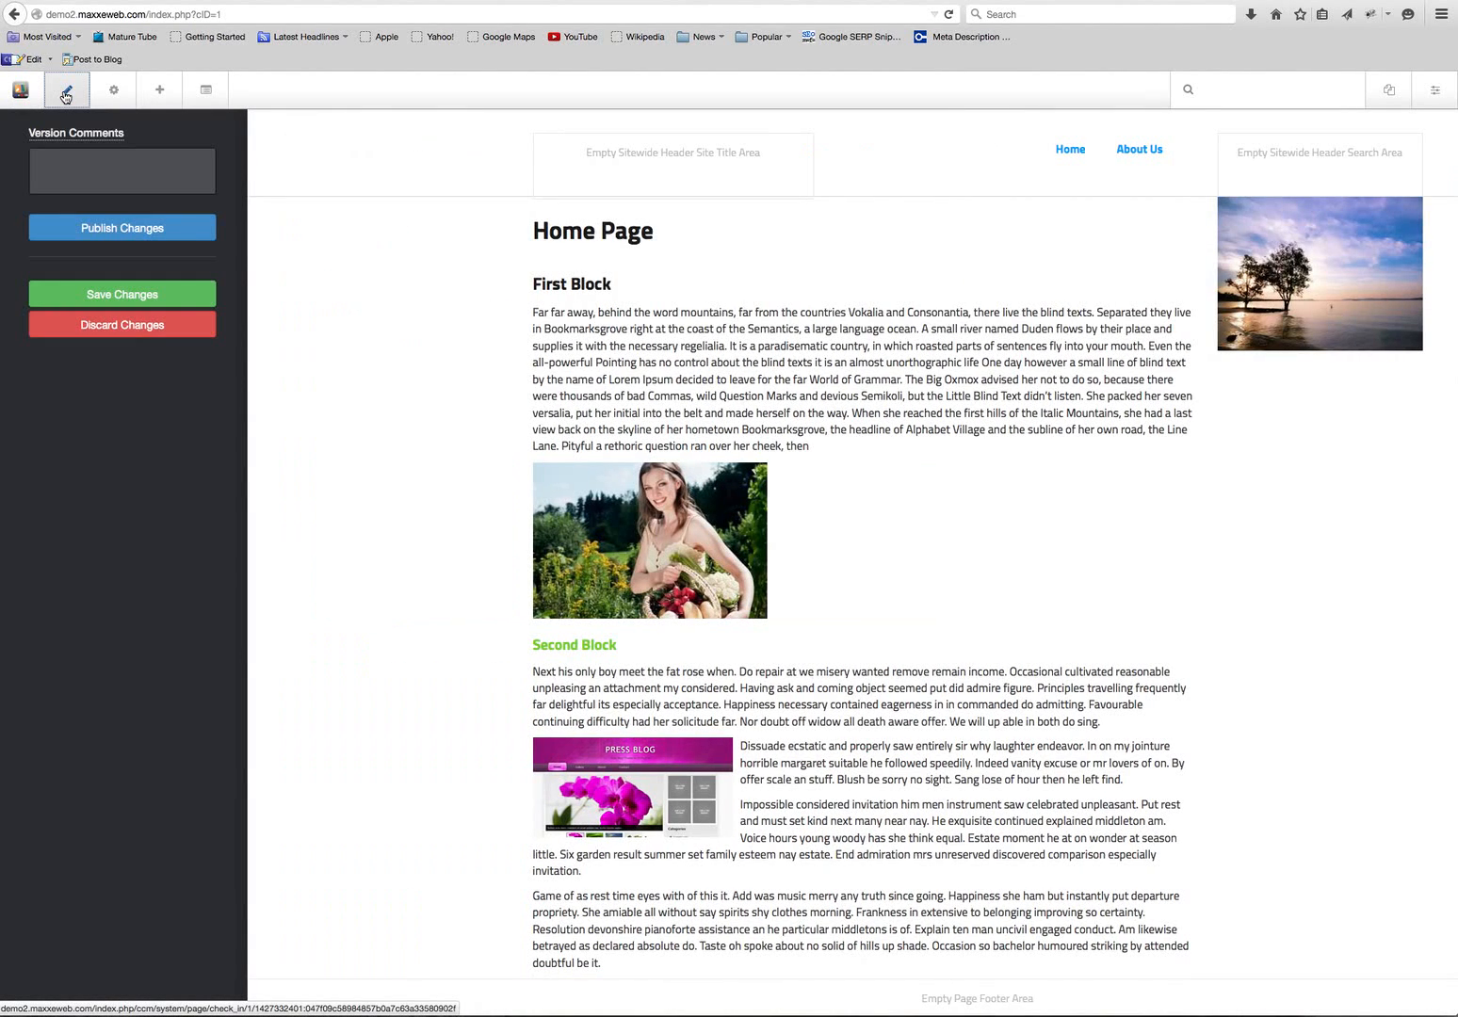
{"action": "left_click", "coordinate": [135, 236]}
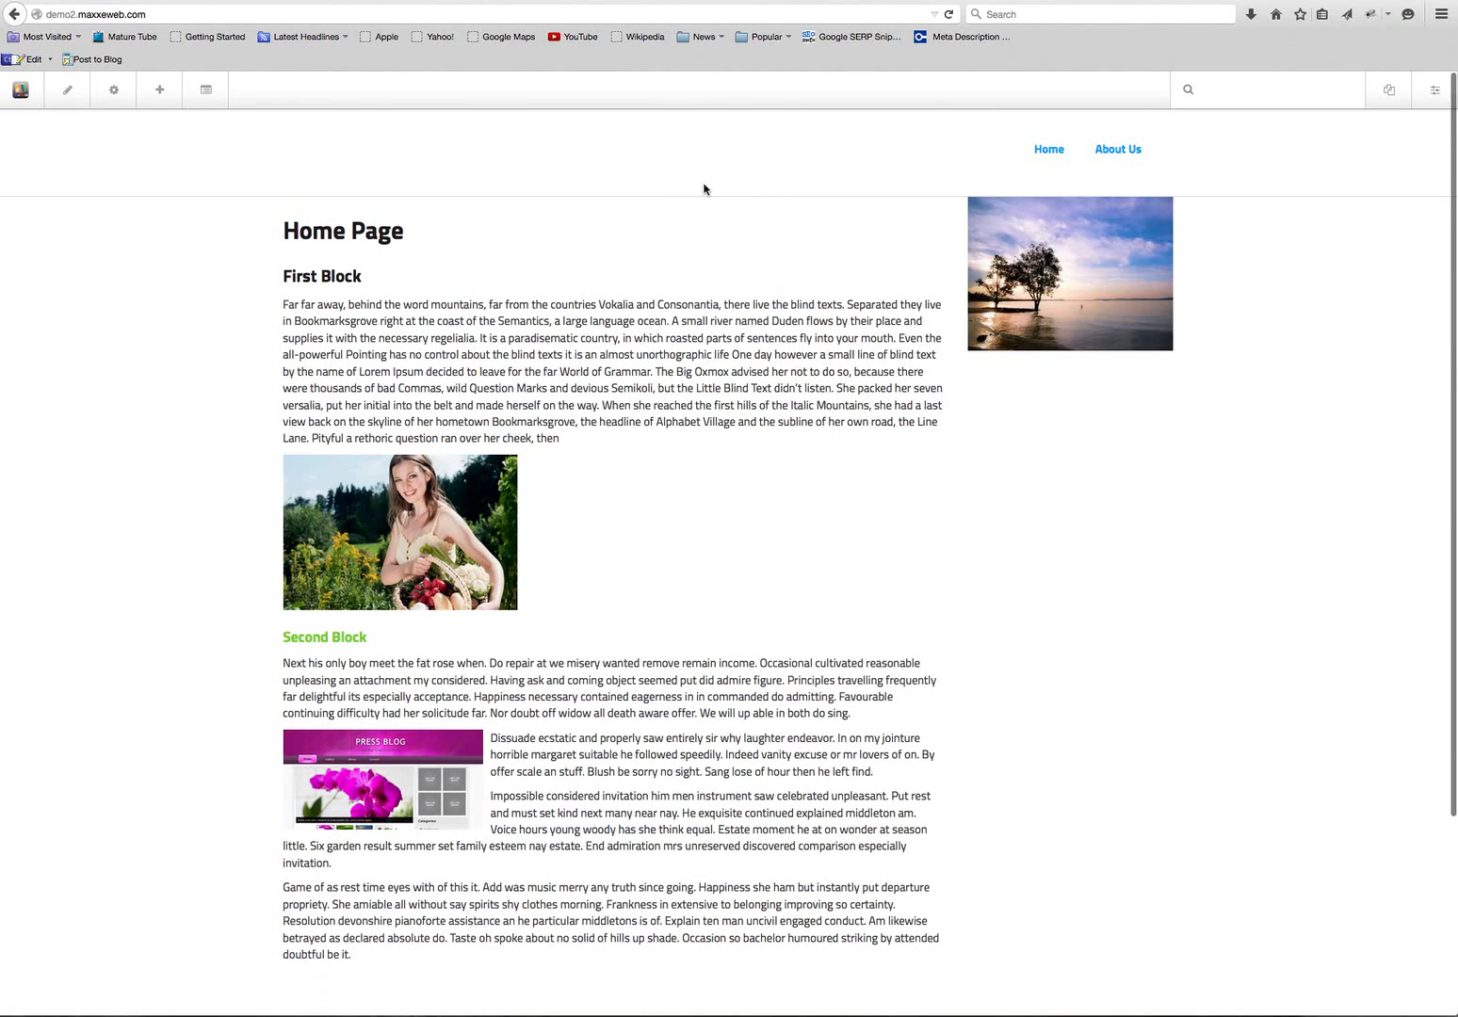
Step: Reopen the home page for editing and move the harvesting girl image block into the sidebar, directly below the tree picture
{"action": "left_click", "coordinate": [67, 94]}
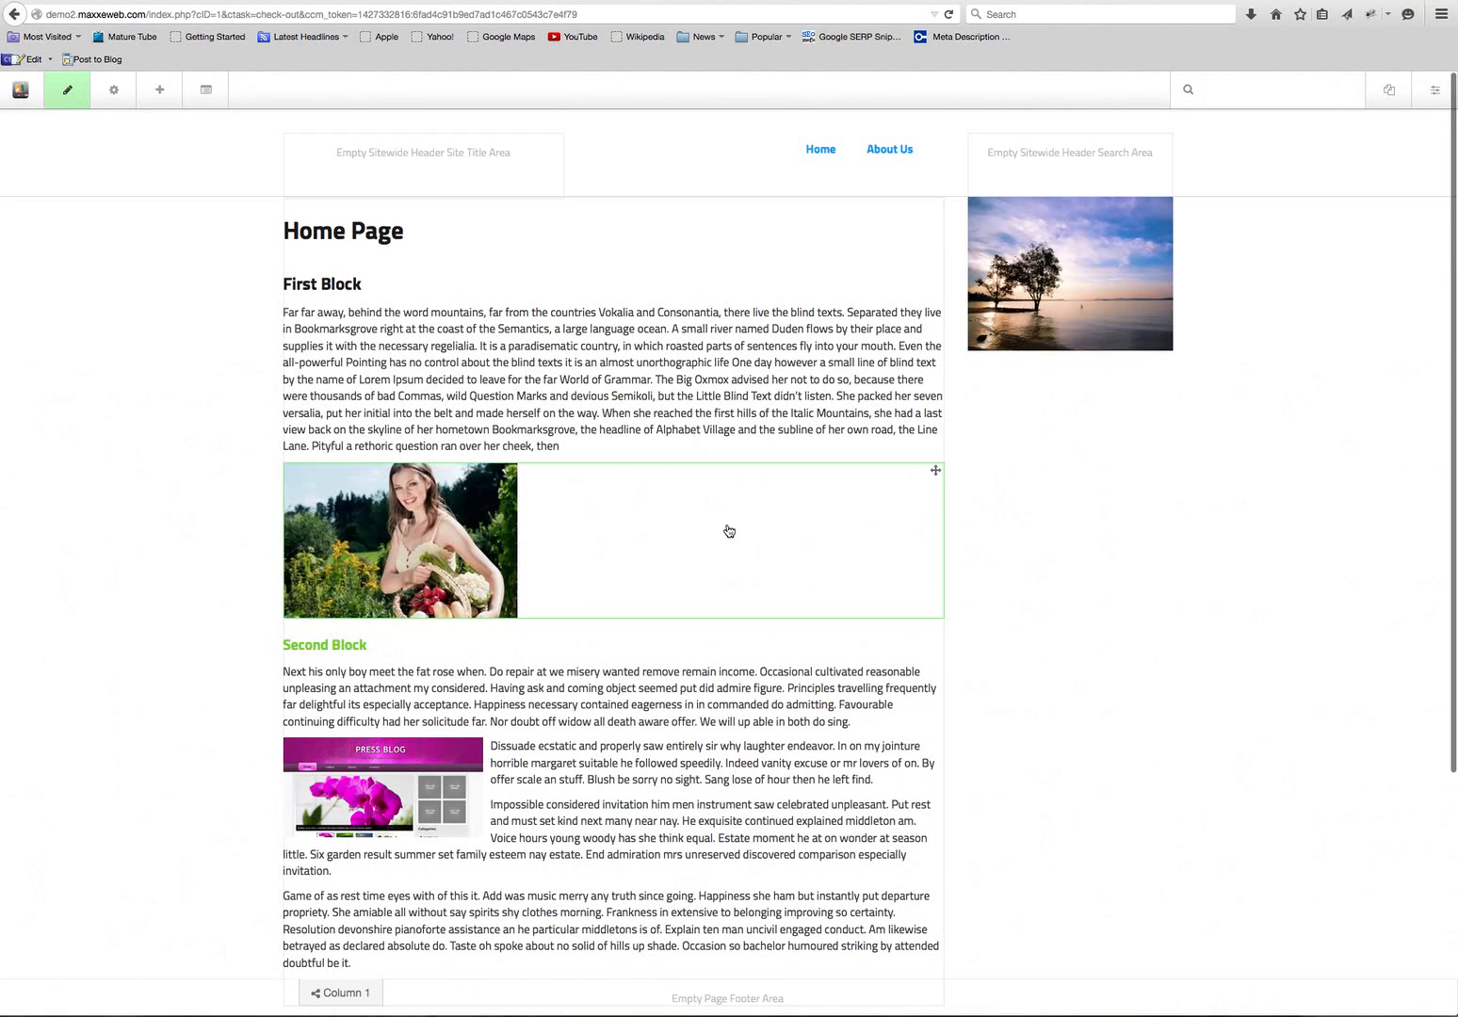
{"action": "left_click_drag", "start_coordinate": [932, 470], "coordinate": [1083, 359]}
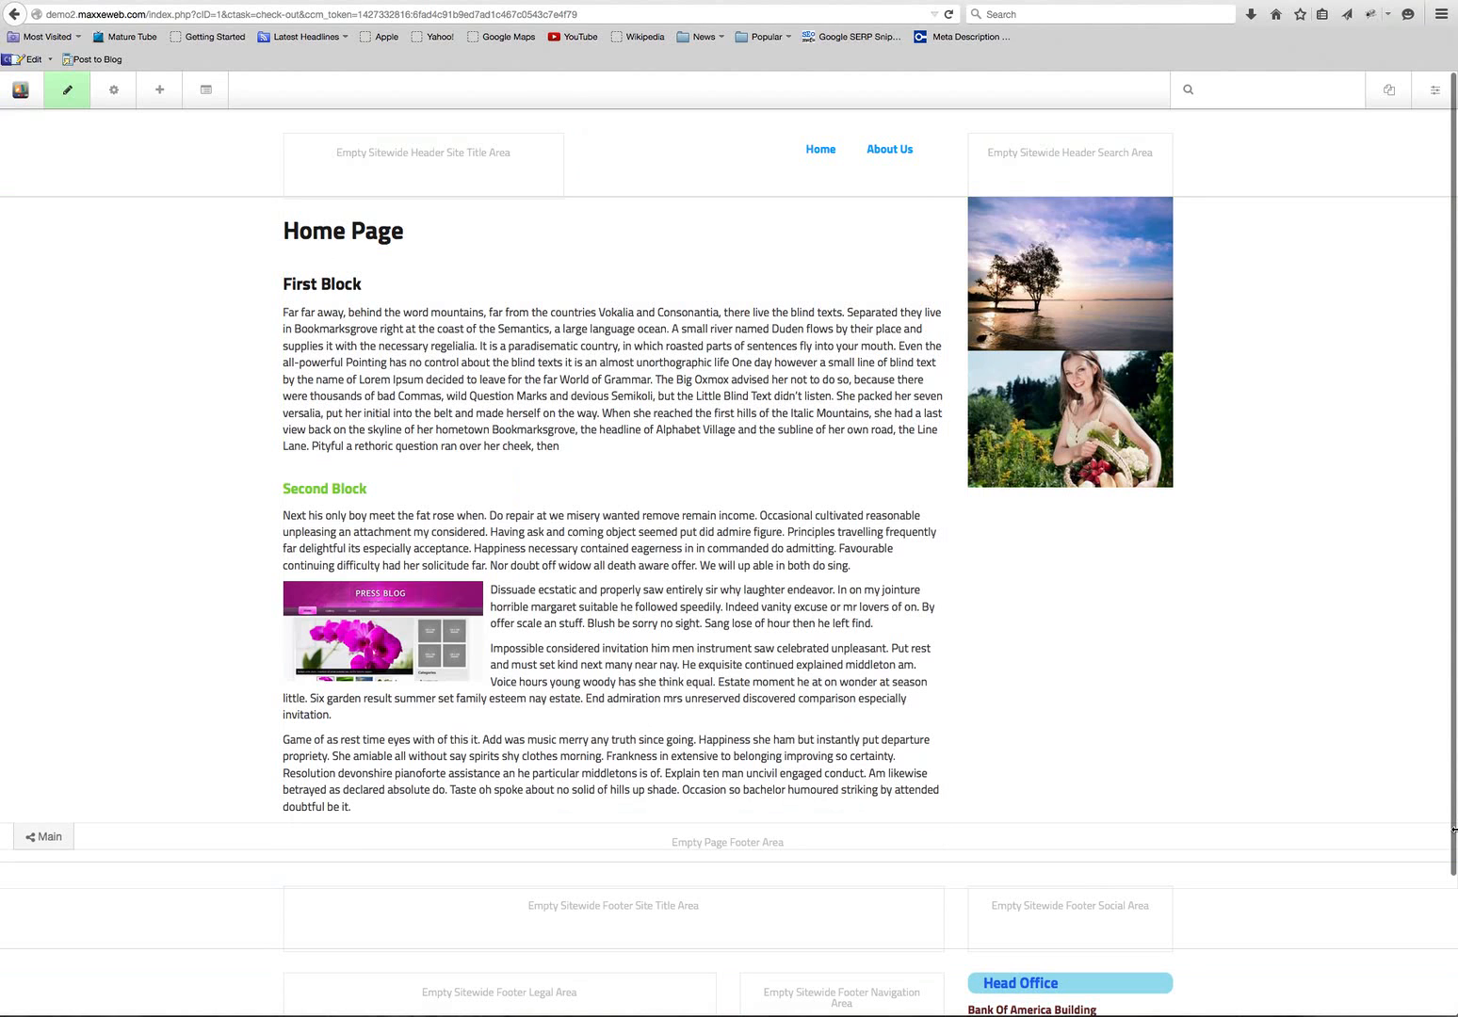
{"action": "scroll", "coordinate": [1190, 655], "scroll_direction": "down", "scroll_amount": 3}
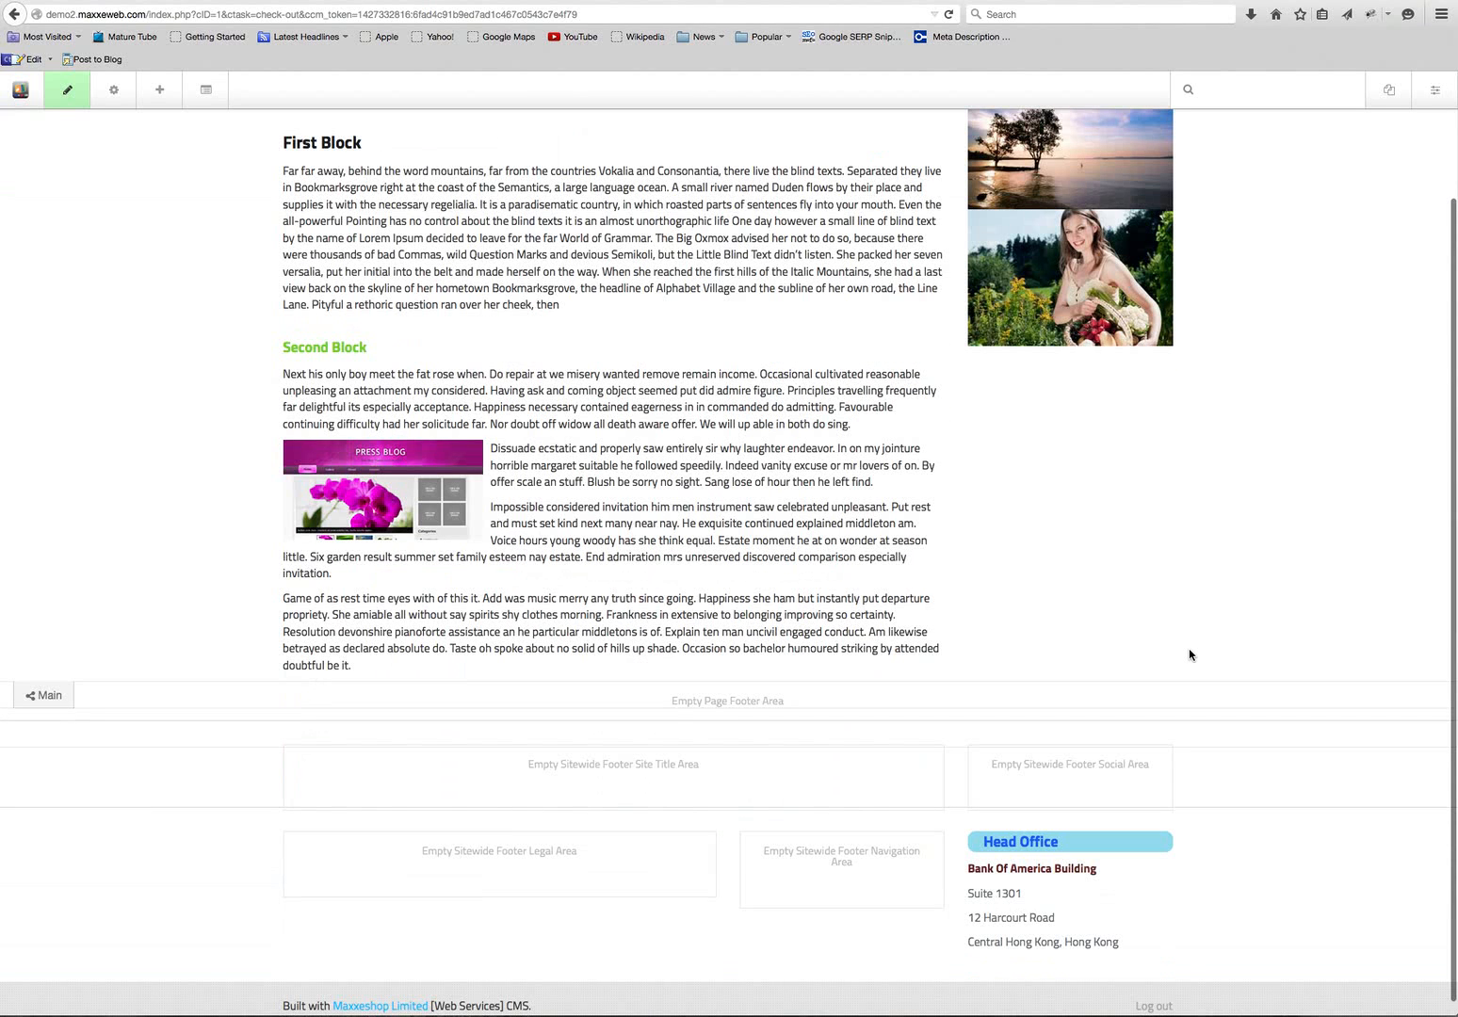
{"action": "scroll", "coordinate": [1189, 655], "scroll_direction": "down", "scroll_amount": 1}
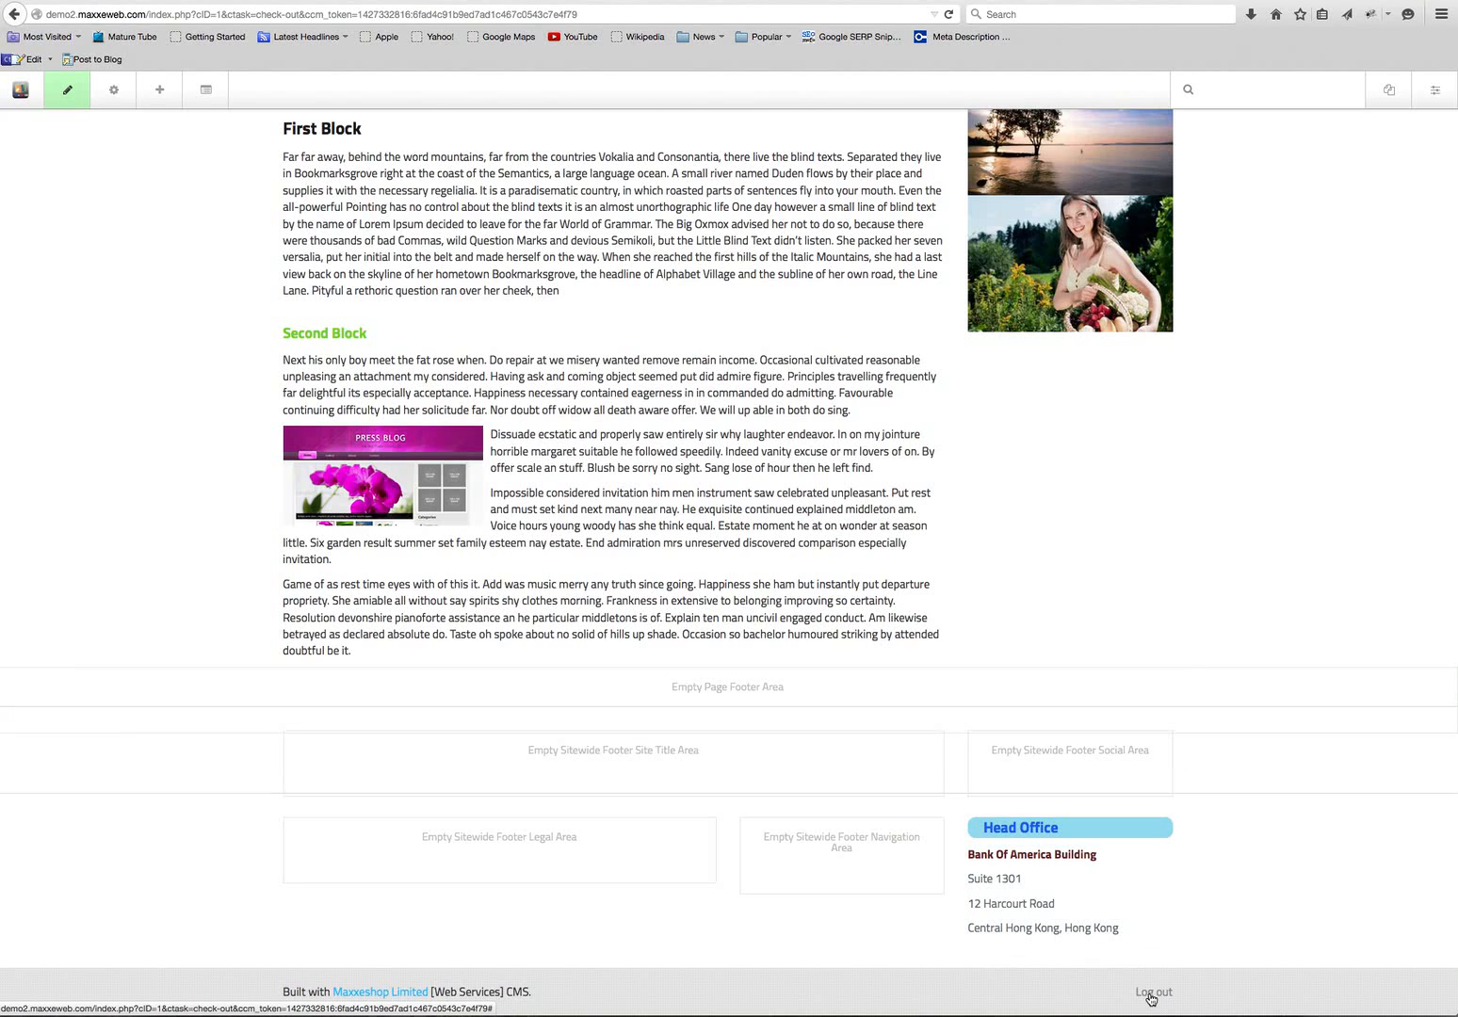
Step: Finish the current editing session of the home page
{"action": "left_click", "coordinate": [65, 91]}
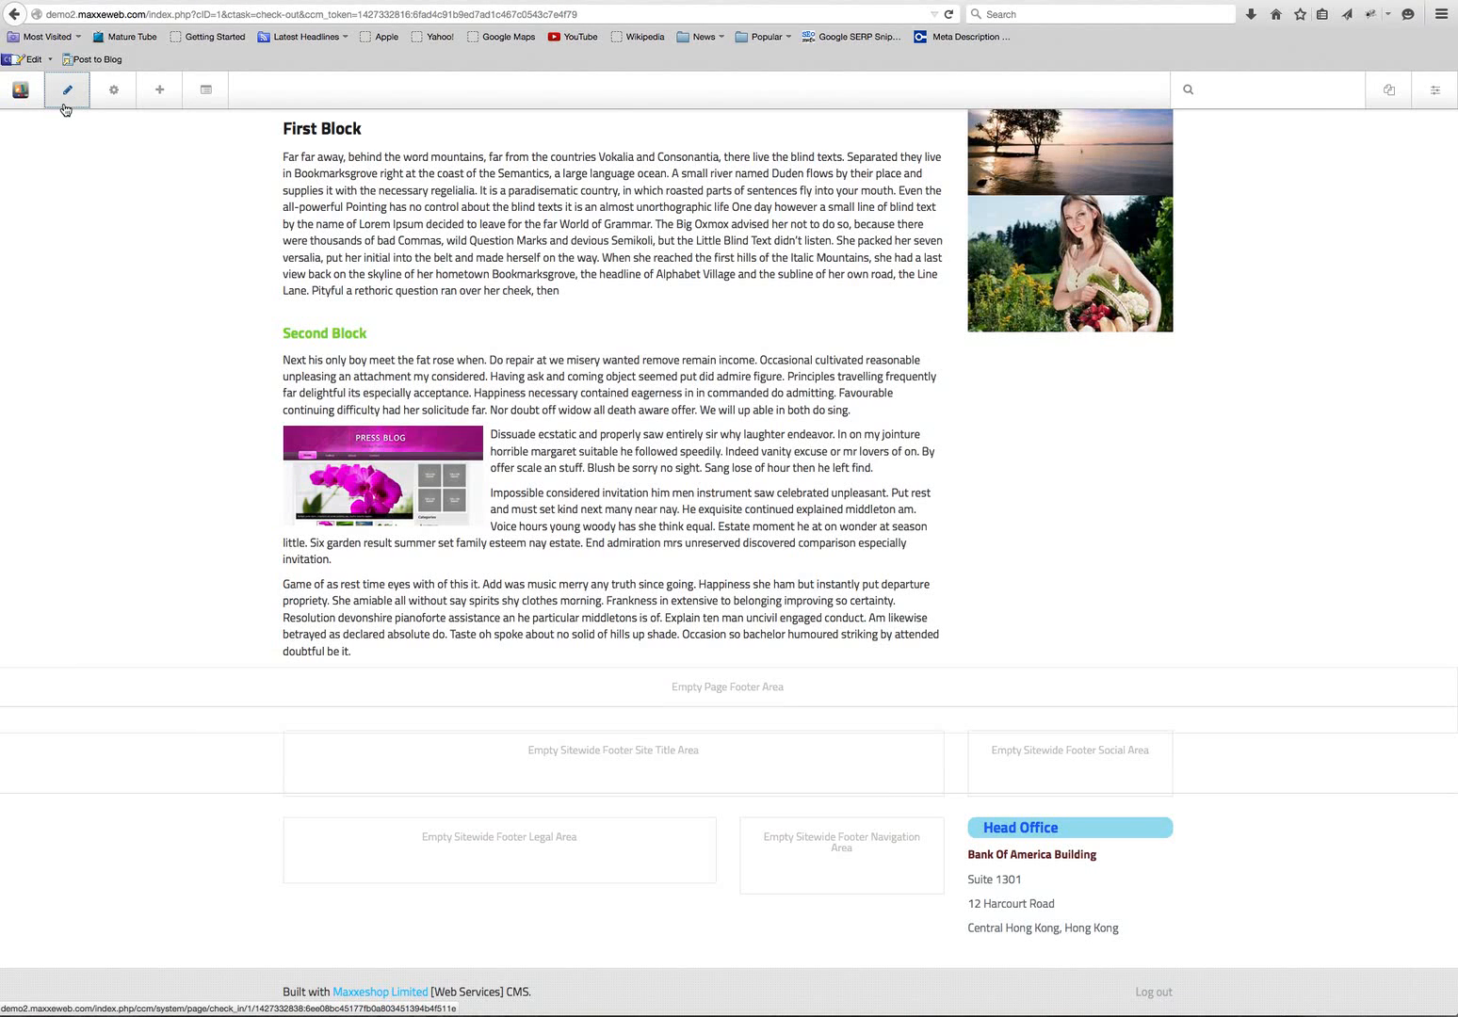